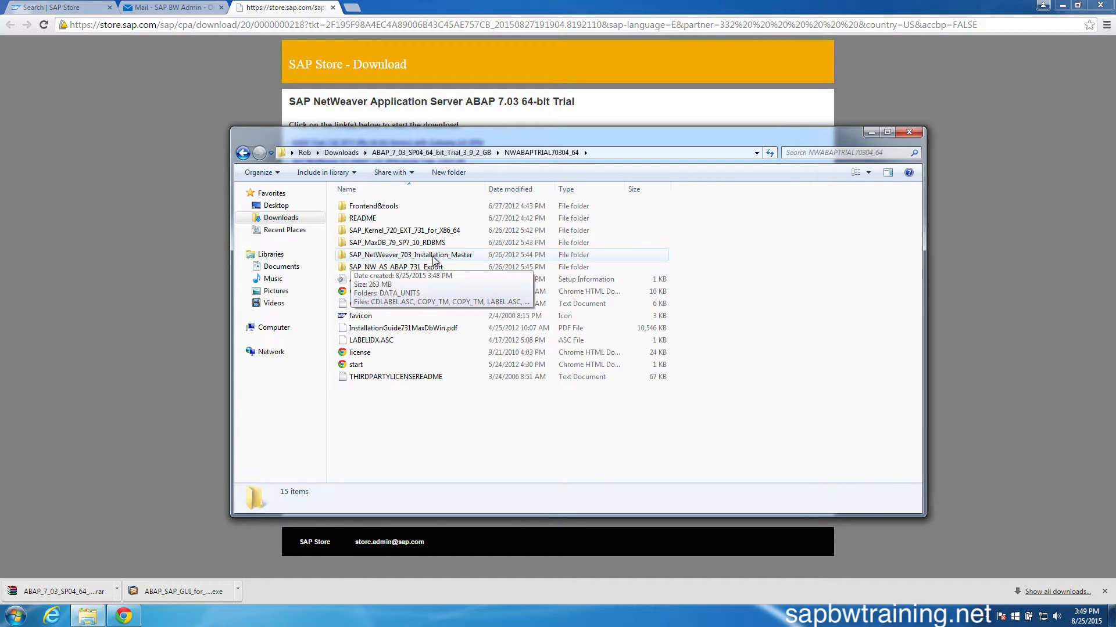
Run sapinst as administrator from SAP_NetWeaver_703_Installation_Master\DATA_UNITS\BS2011_IM_WINDOWS_X86_64 and permit it to make changes to the computer
double_click(433, 255)
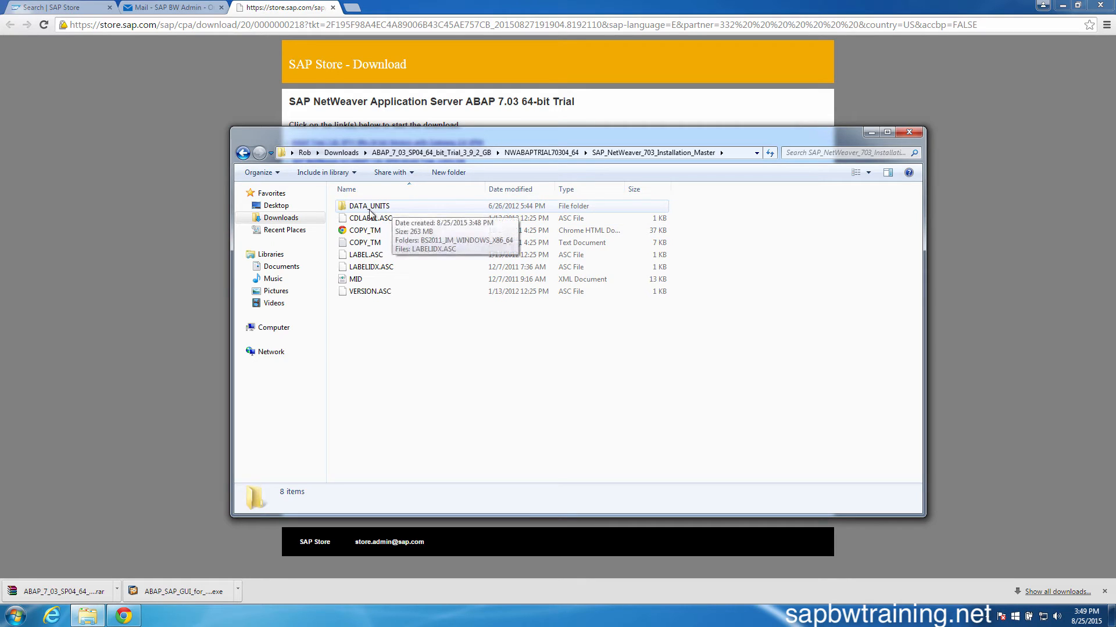
double_click(370, 209)
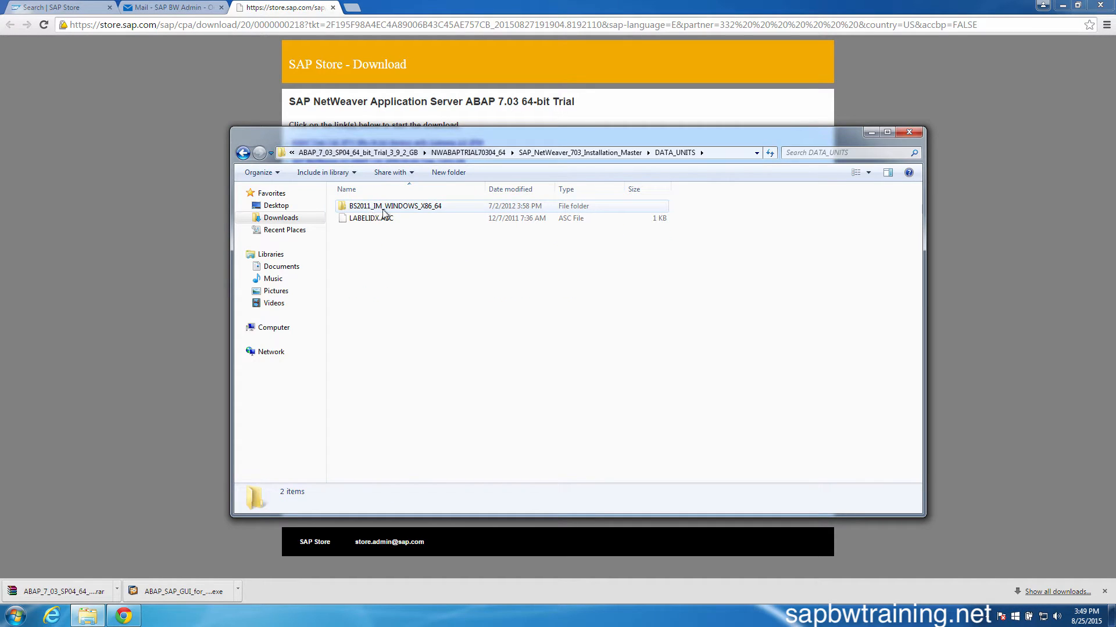
double_click(405, 208)
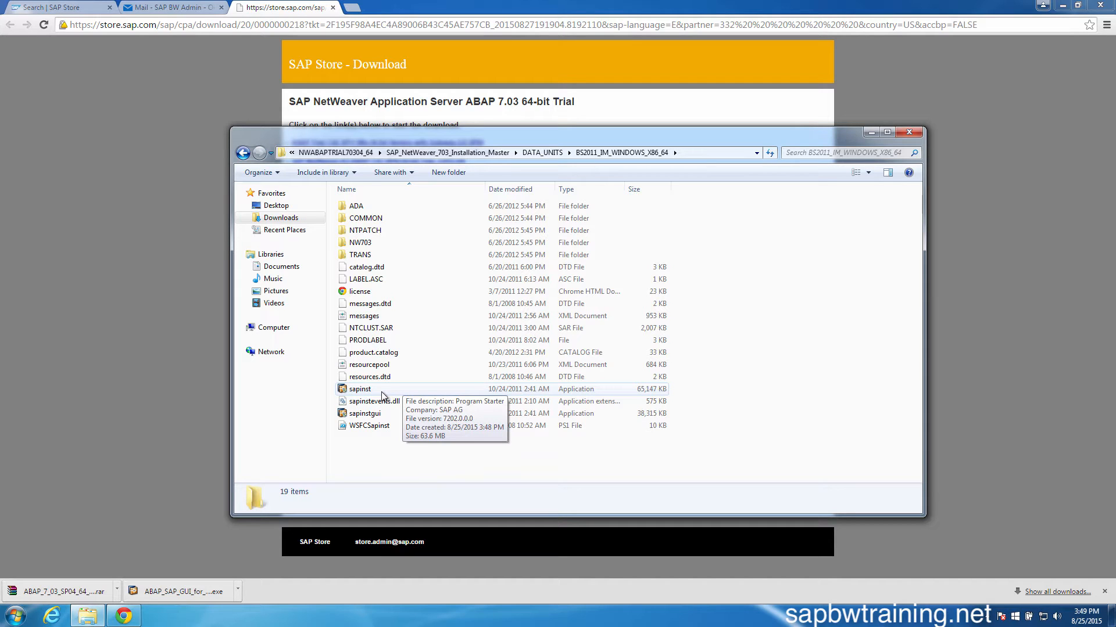
right_click(358, 392)
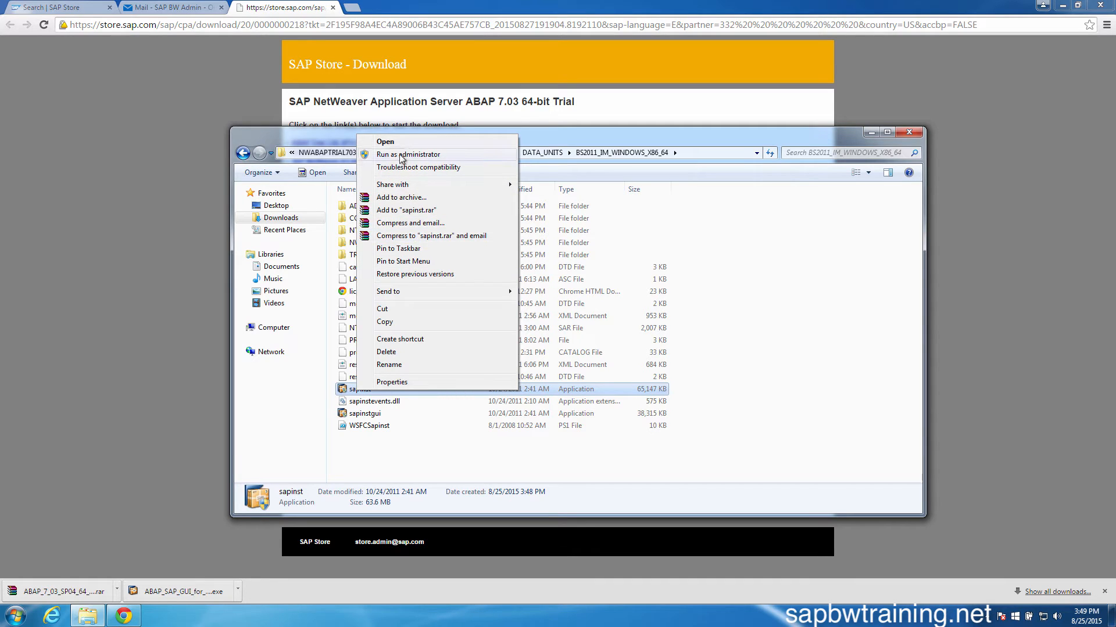
left_click(449, 155)
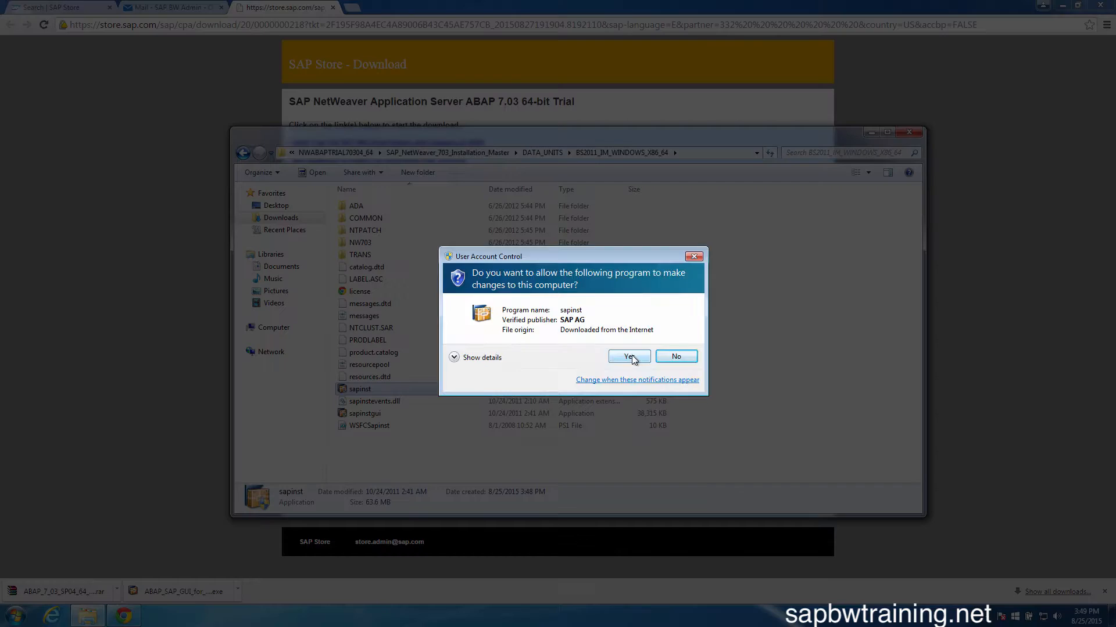
left_click(632, 354)
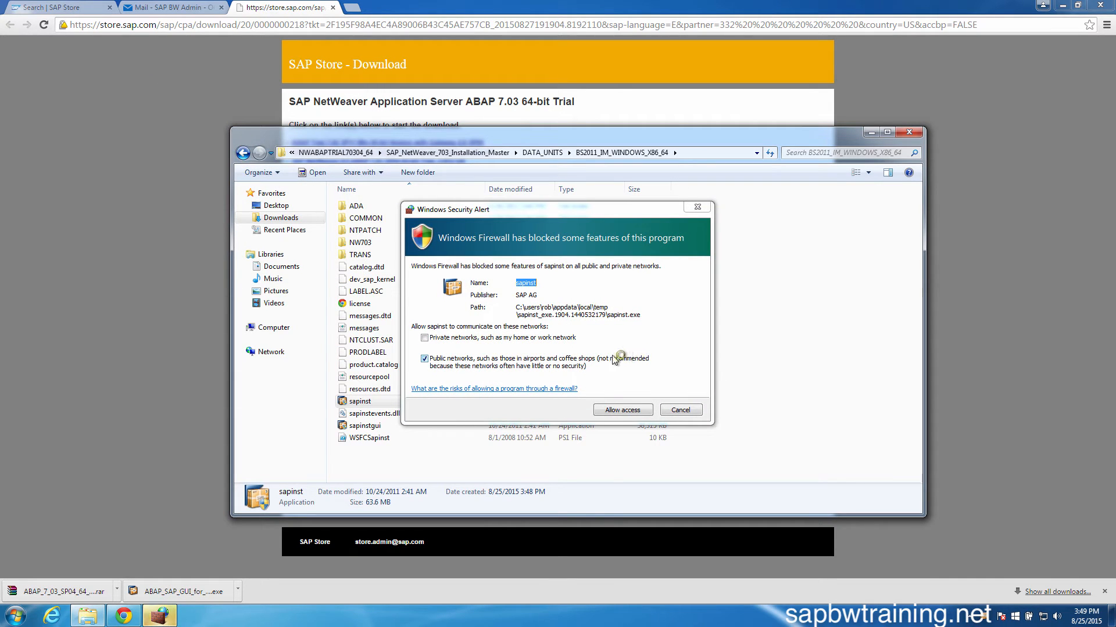
Allow sapinst and SAP Java VM Runtime binary through the firewall on both private and public networks
left_click(555, 339)
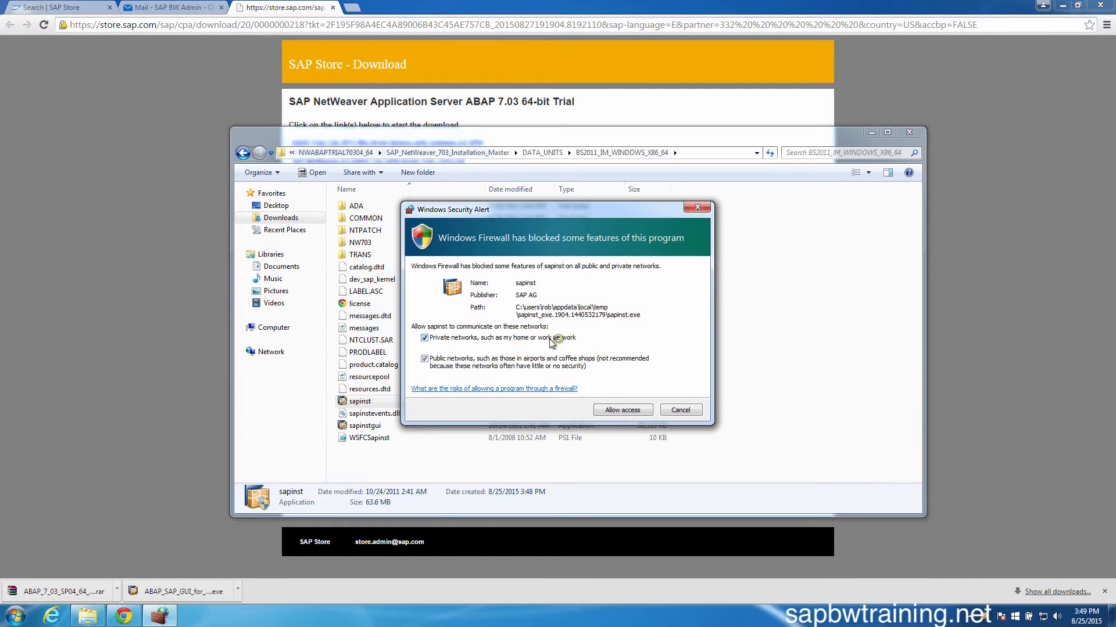
left_click(527, 342)
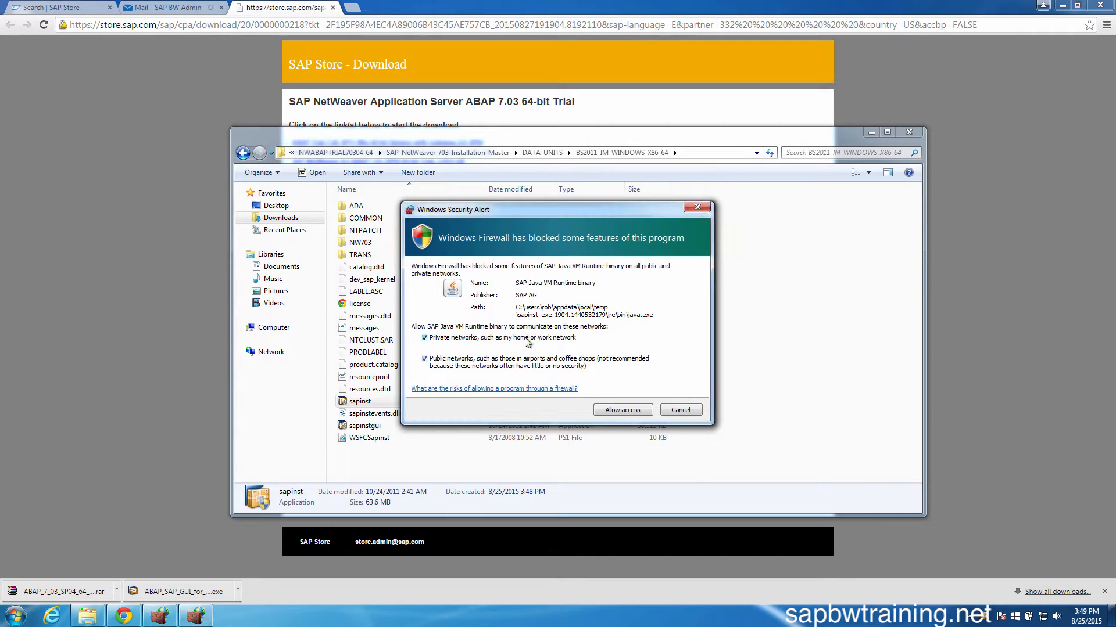
left_click(621, 411)
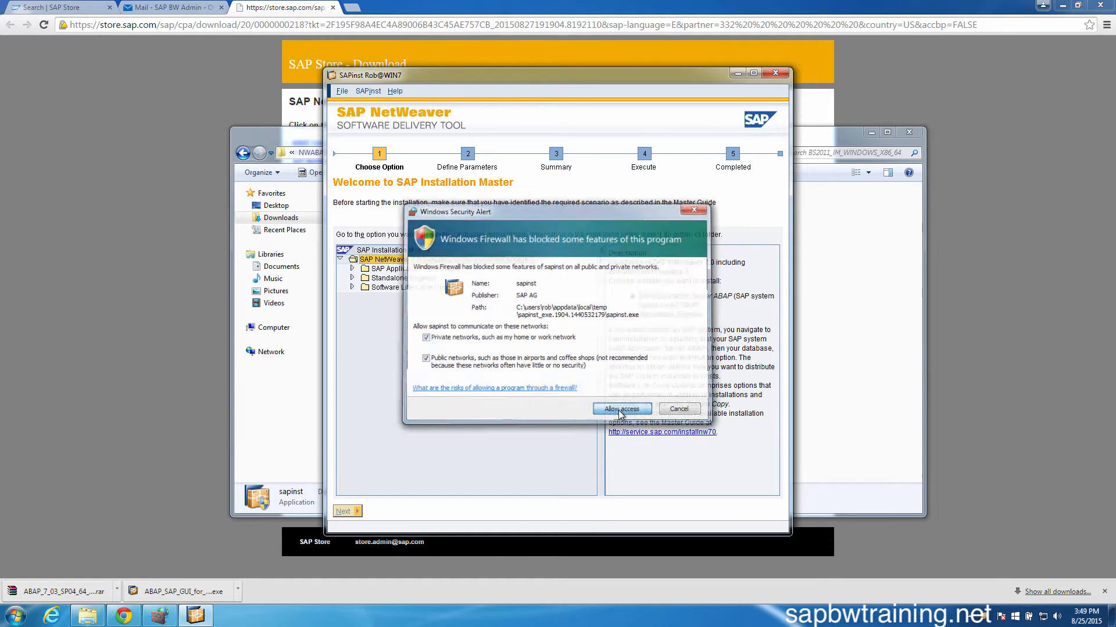
left_click(620, 411)
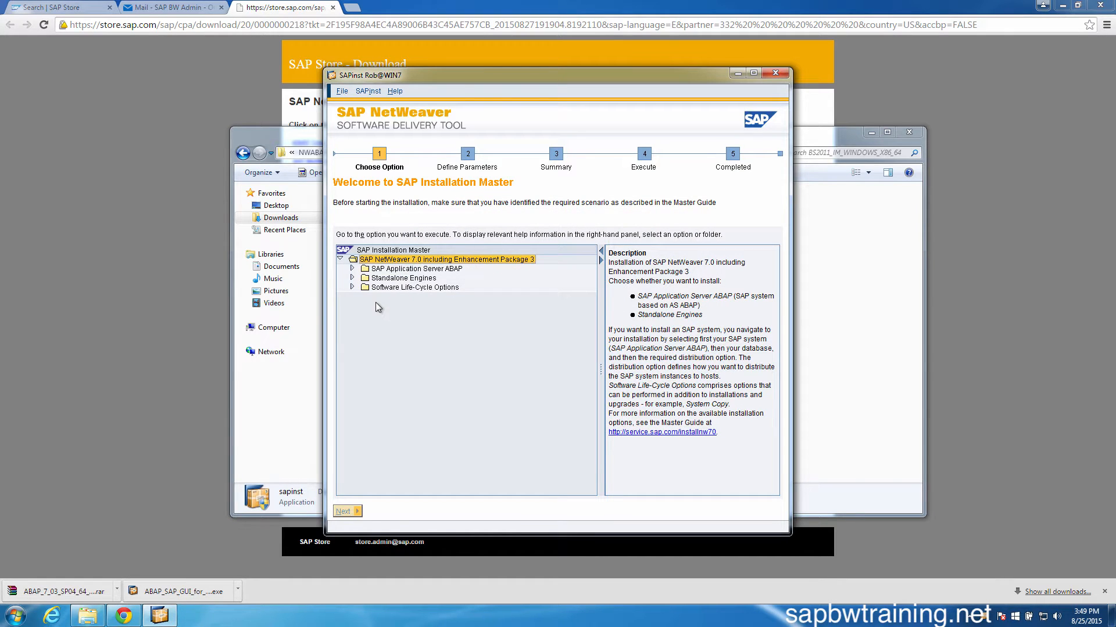
Maximize the installer and proceed with the Central System option under SAP Application Server ABAP > MaxDB > Central System
left_click(754, 73)
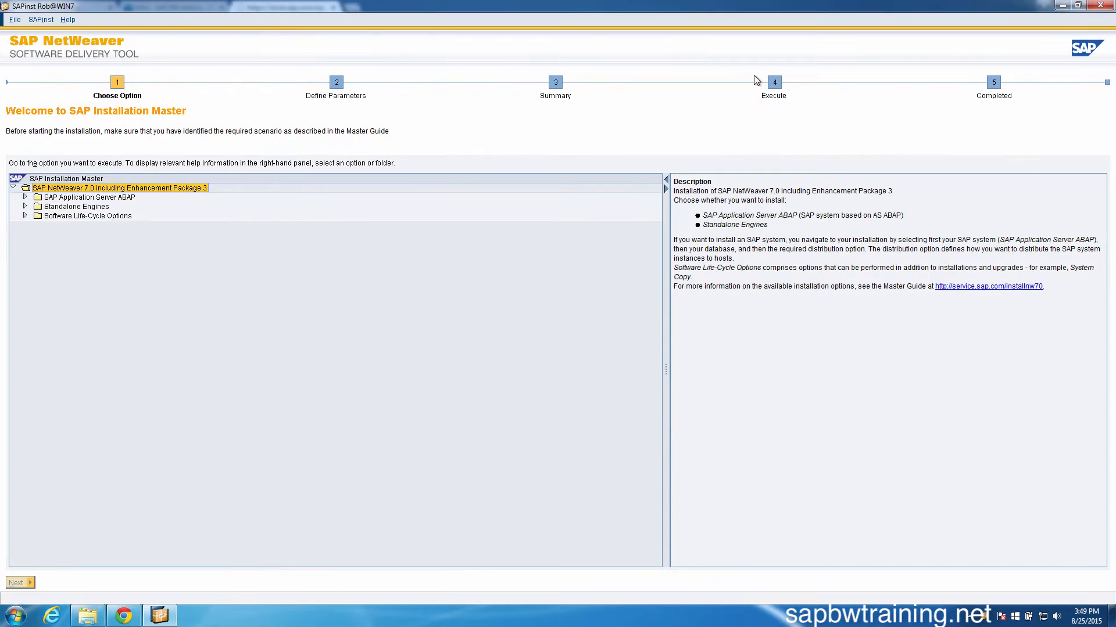
left_click(25, 197)
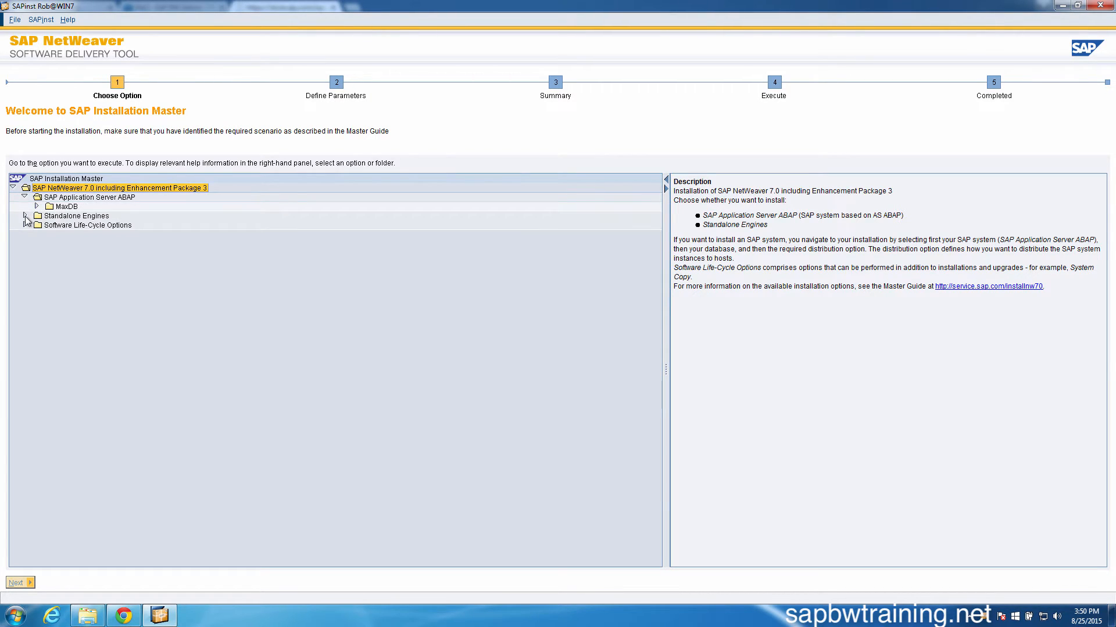
left_click(25, 216)
left_click(25, 235)
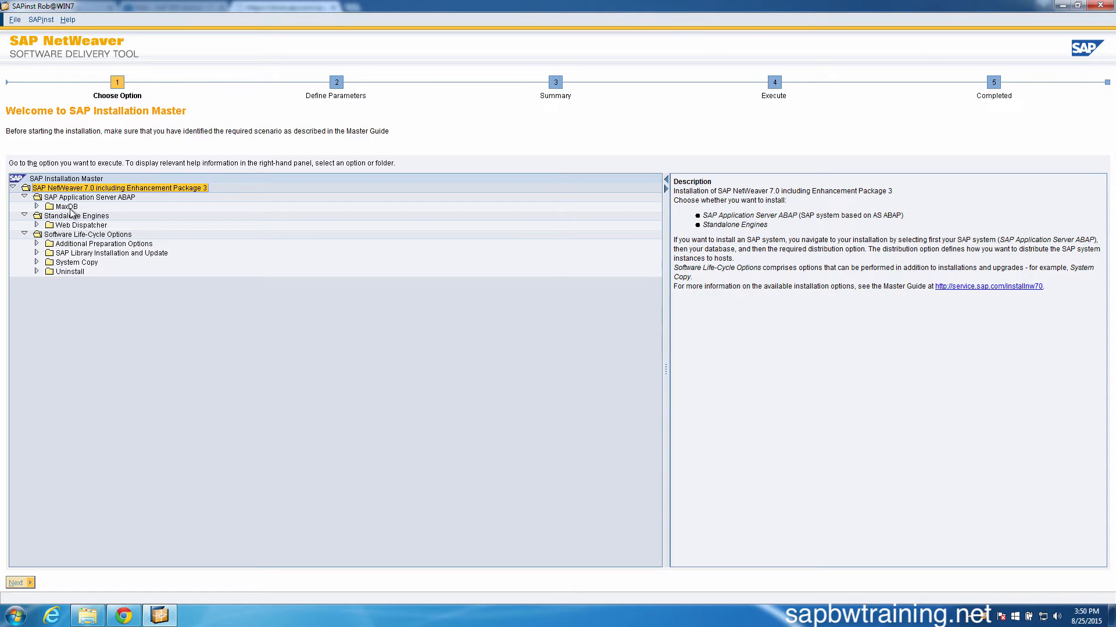
left_click(37, 206)
left_click(48, 216)
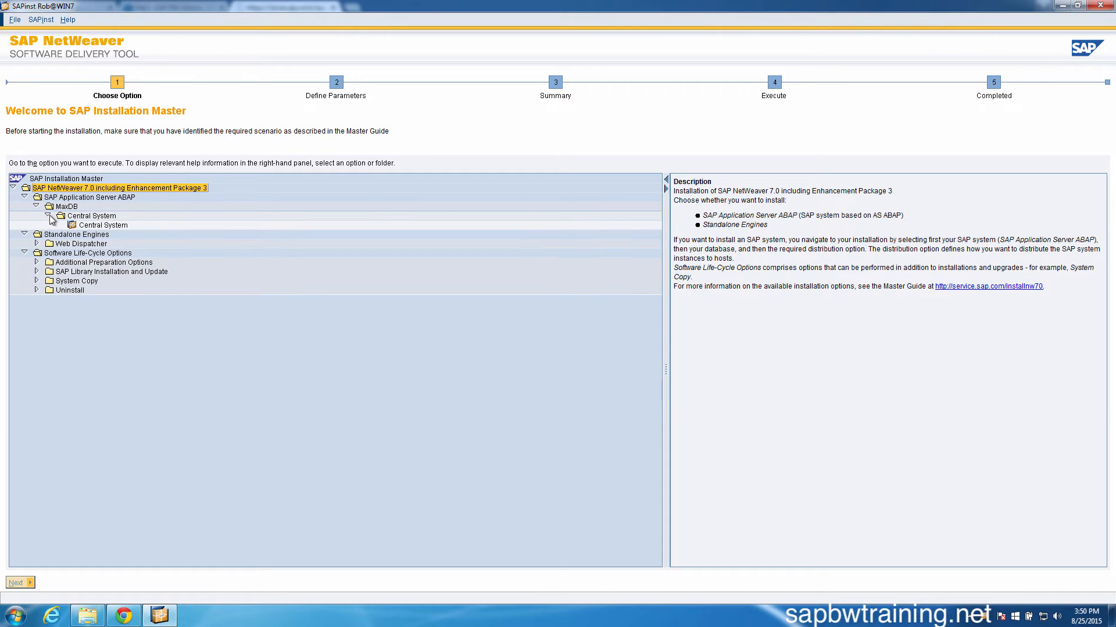
left_click(97, 226)
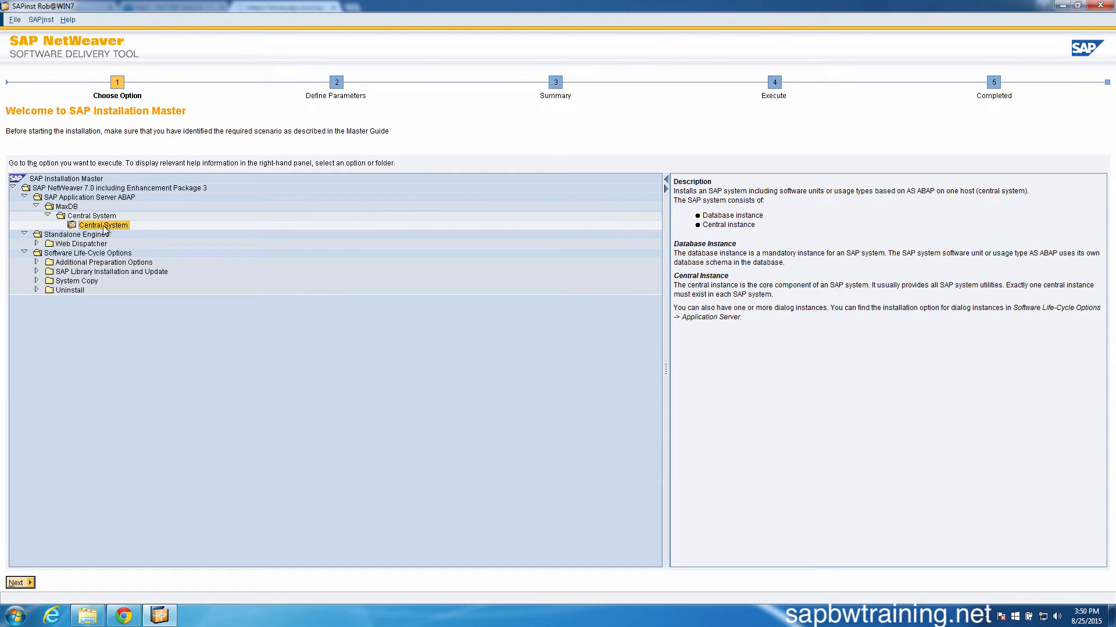
left_click(29, 586)
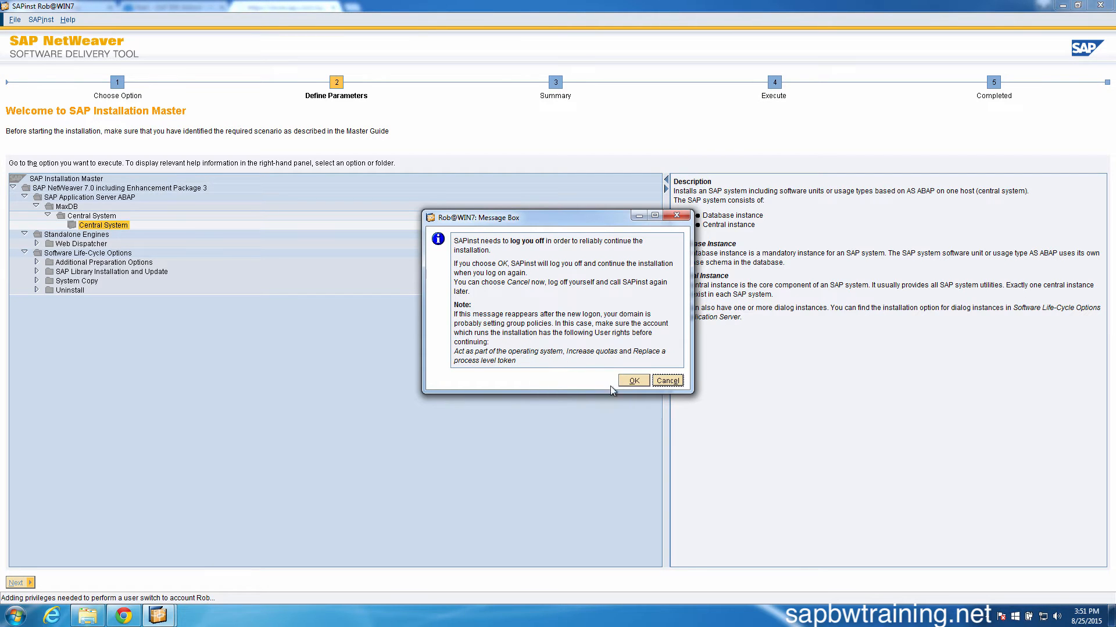
Agree to the log-off required by SAPinst and log back on to Windows with the account password
left_click(633, 381)
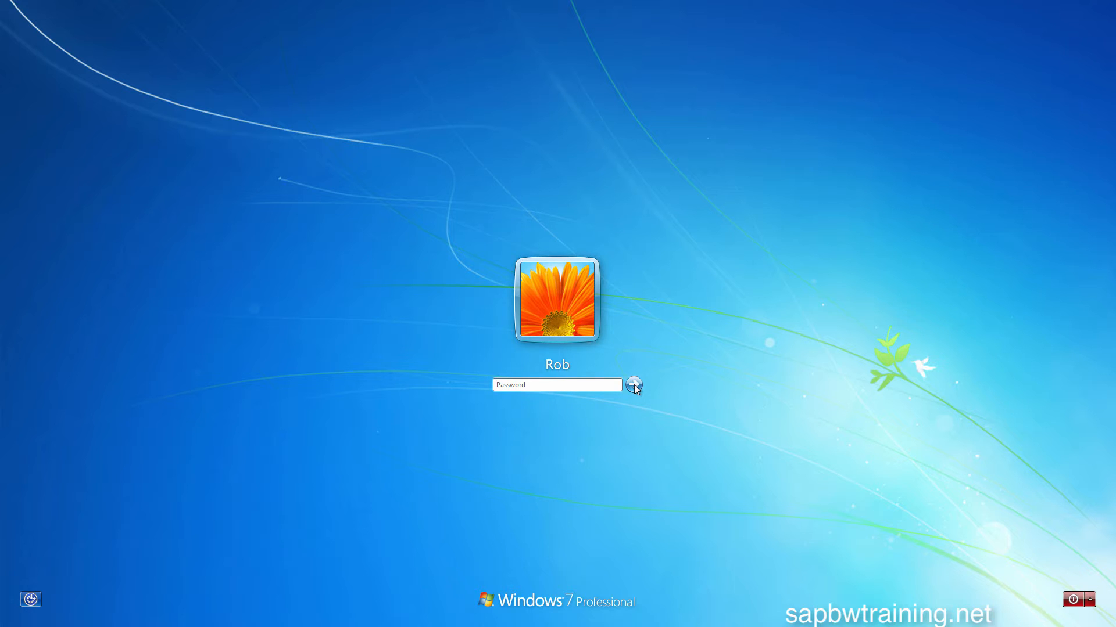
type("••")
key("Return")
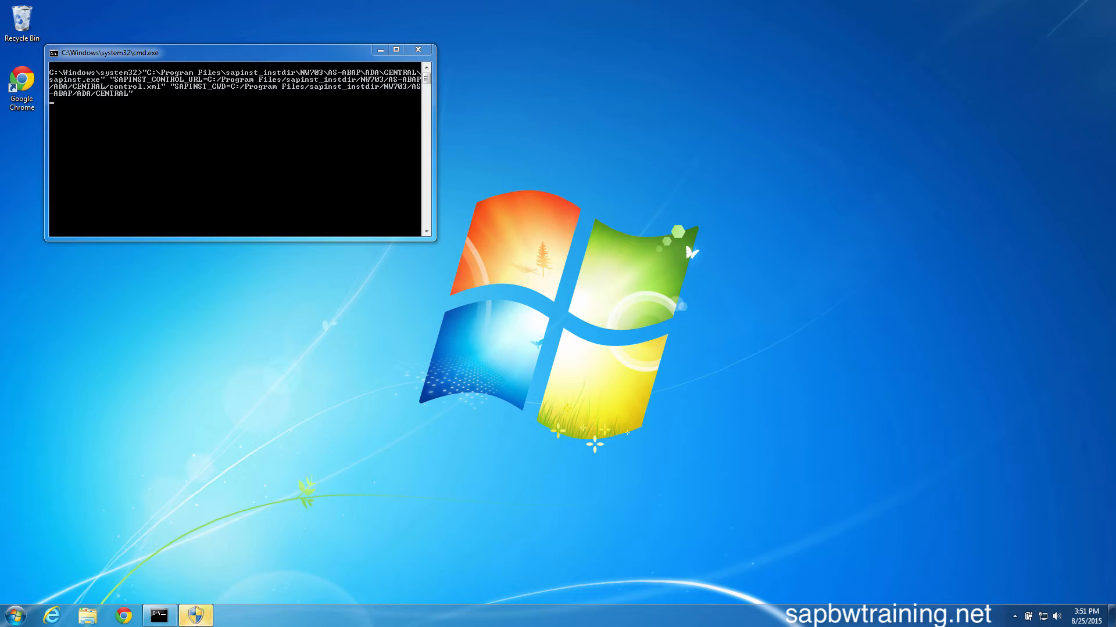
Permit the restarted sapinst to make changes, and allow it and SAP Java VM Runtime binary through the firewall on private and public networks
left_click(199, 607)
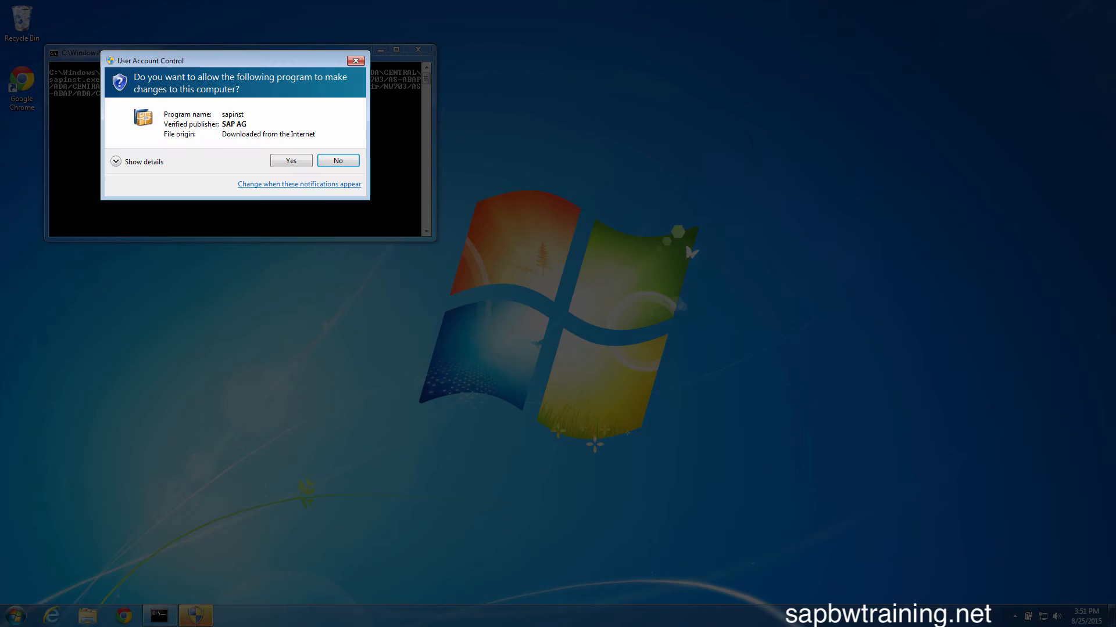
left_click(286, 162)
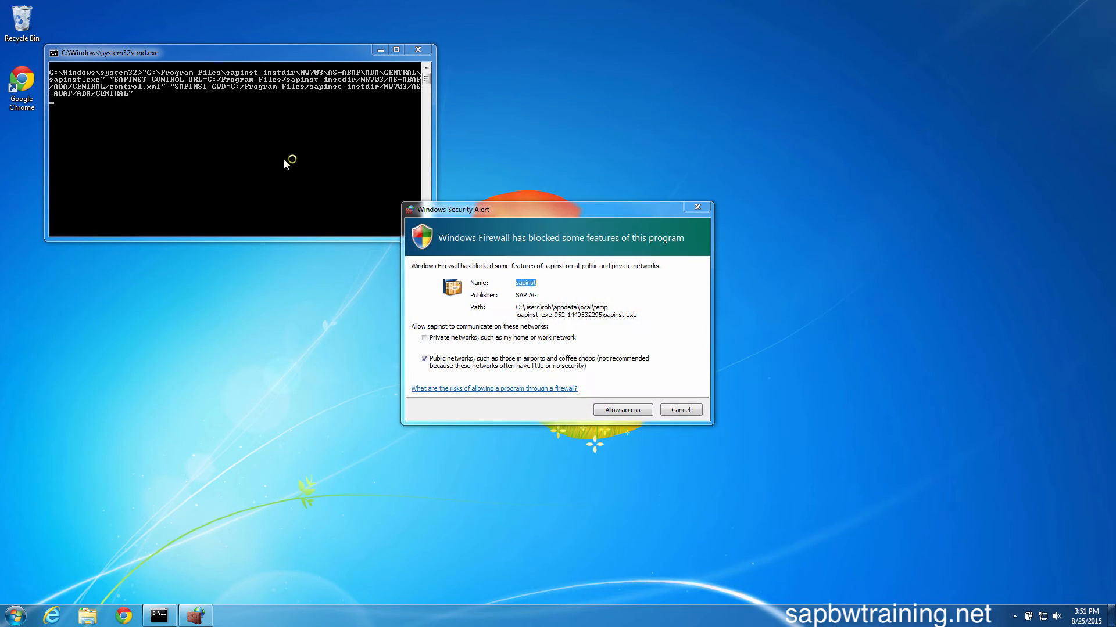
left_click(425, 337)
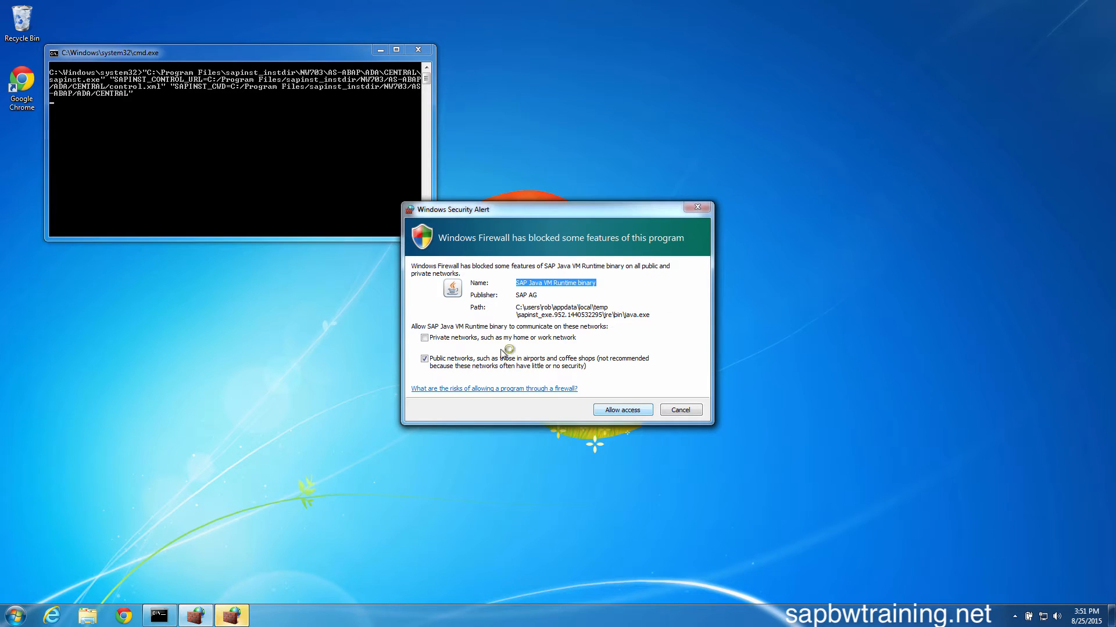
left_click(486, 339)
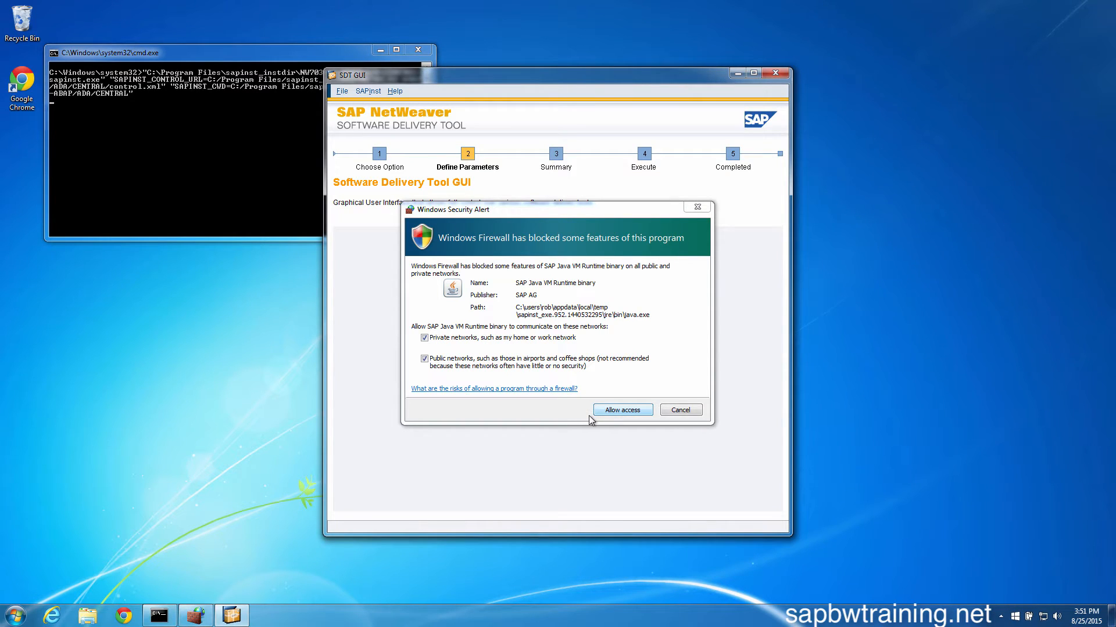
left_click(608, 408)
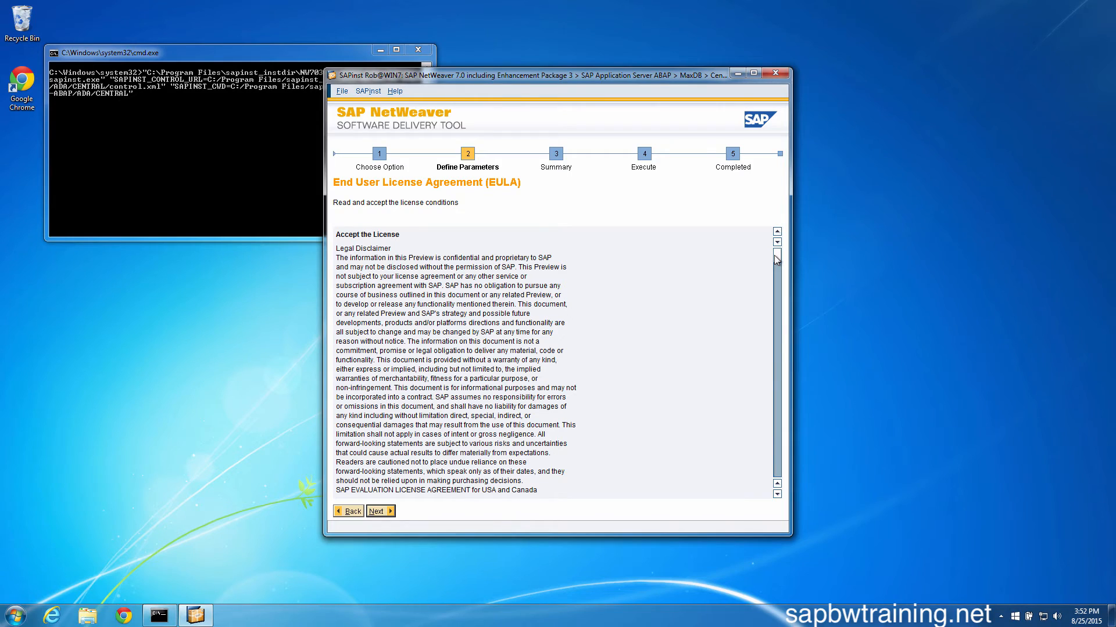
Accept the End User License Agreement with I accept and continue the installation
left_click_drag(774, 256, 784, 504)
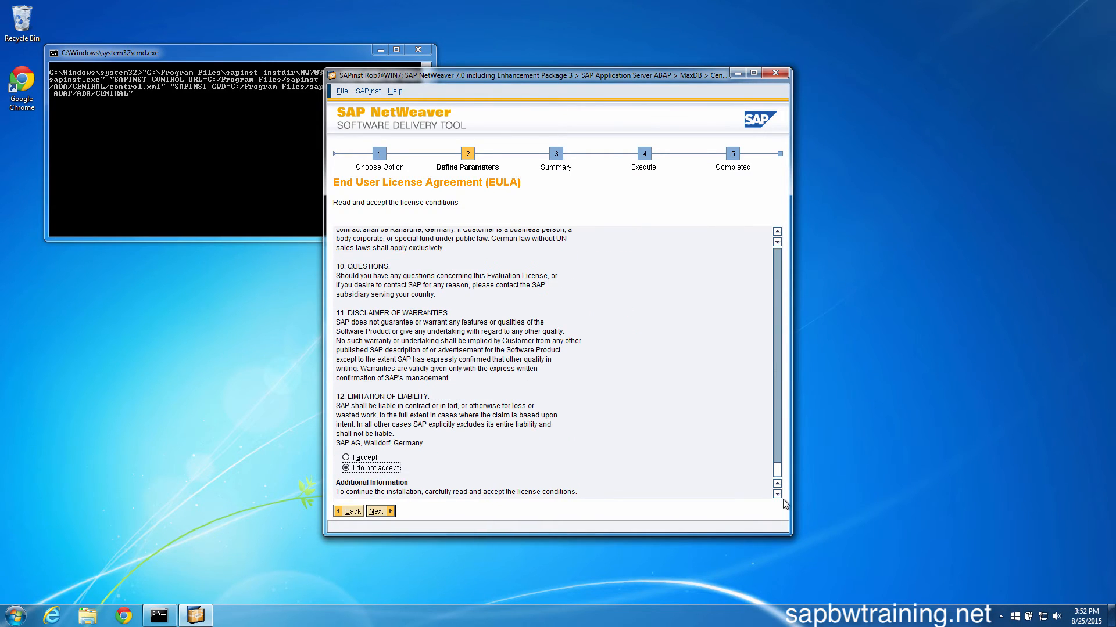
left_click(366, 460)
left_click(377, 512)
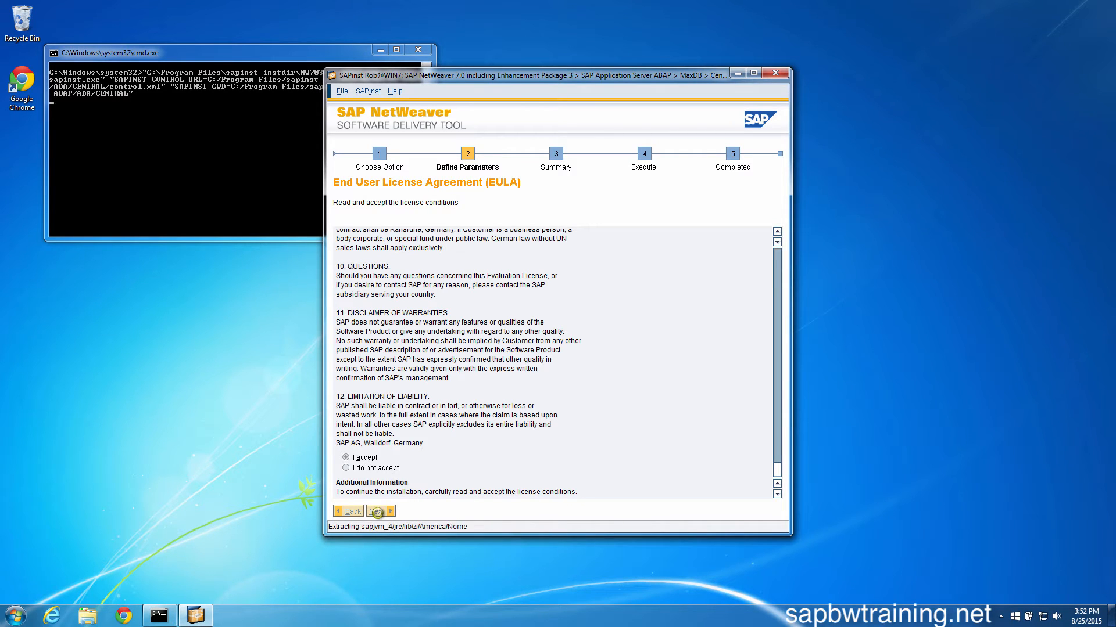
Enter and confirm the master password for all SAP system users, and decline repeating the prerequisite checks
left_click(753, 73)
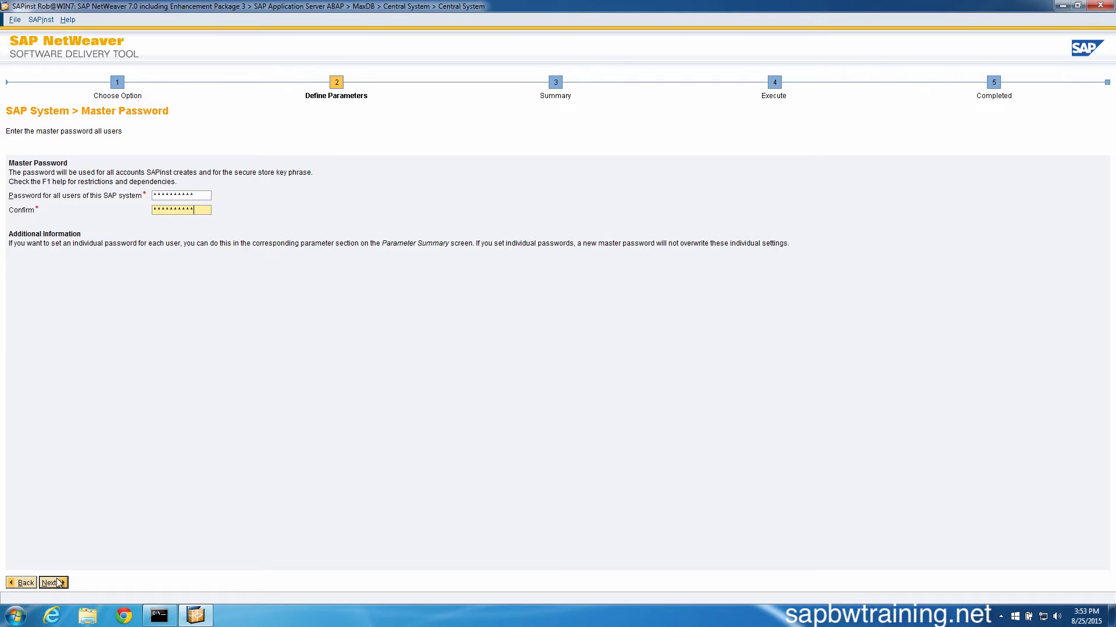
left_click(58, 583)
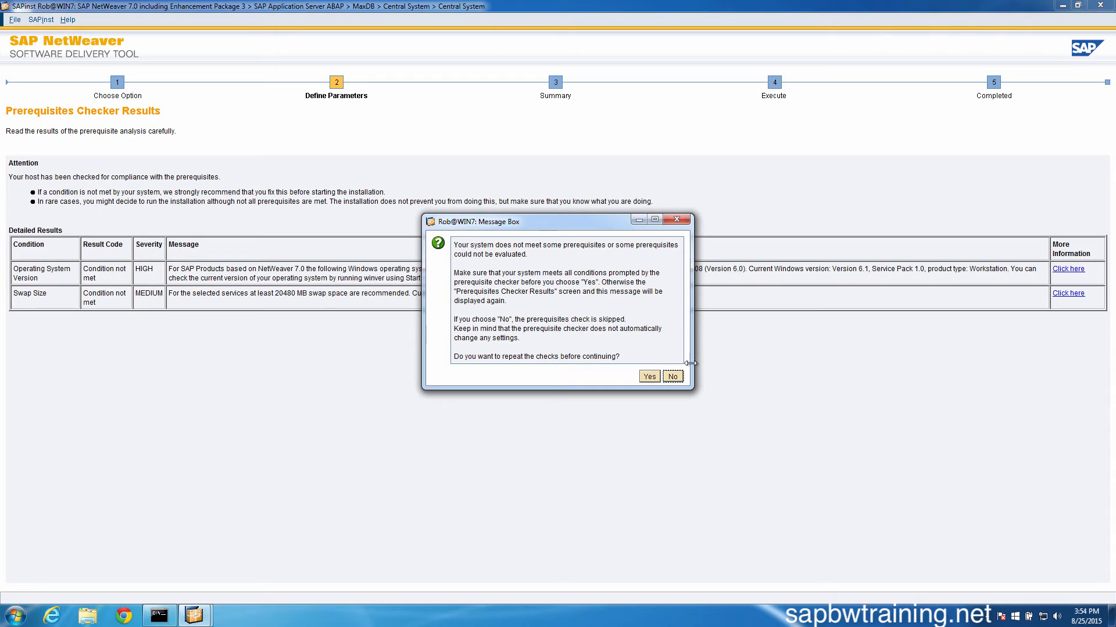
left_click(672, 377)
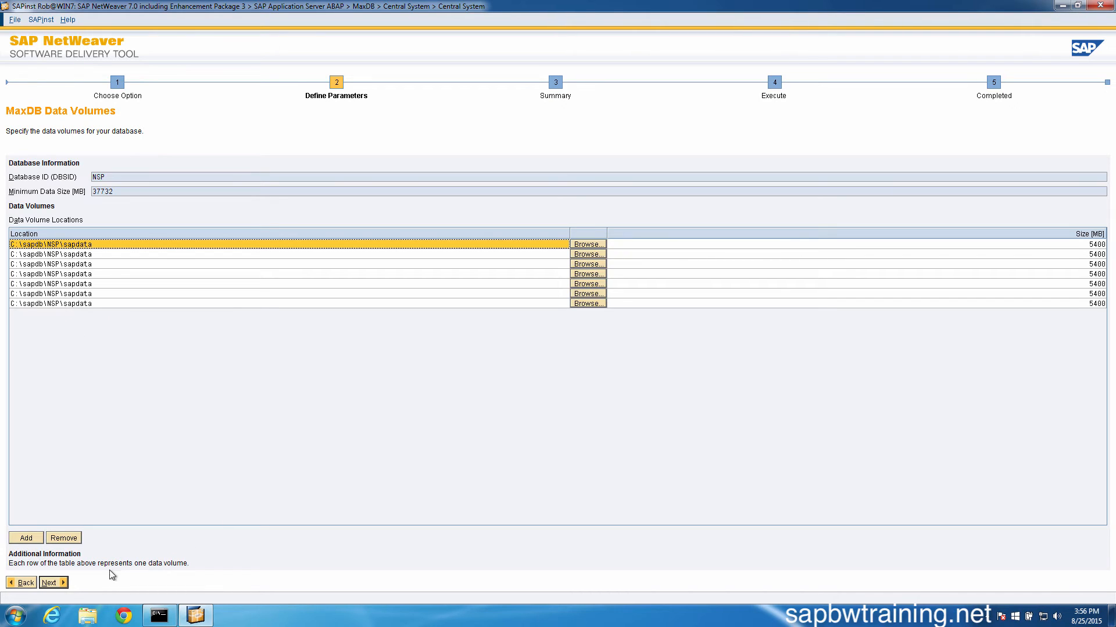
Try to continue with the default MaxDB data volumes in C:\sapdb\NSP\sapdata
left_click(50, 583)
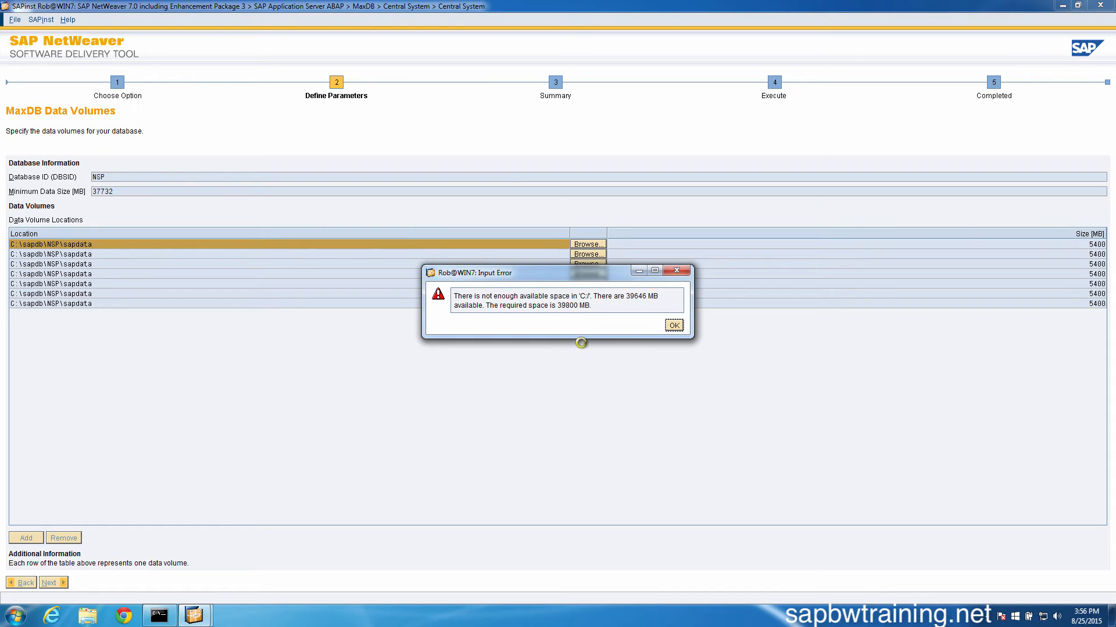
left_click(673, 326)
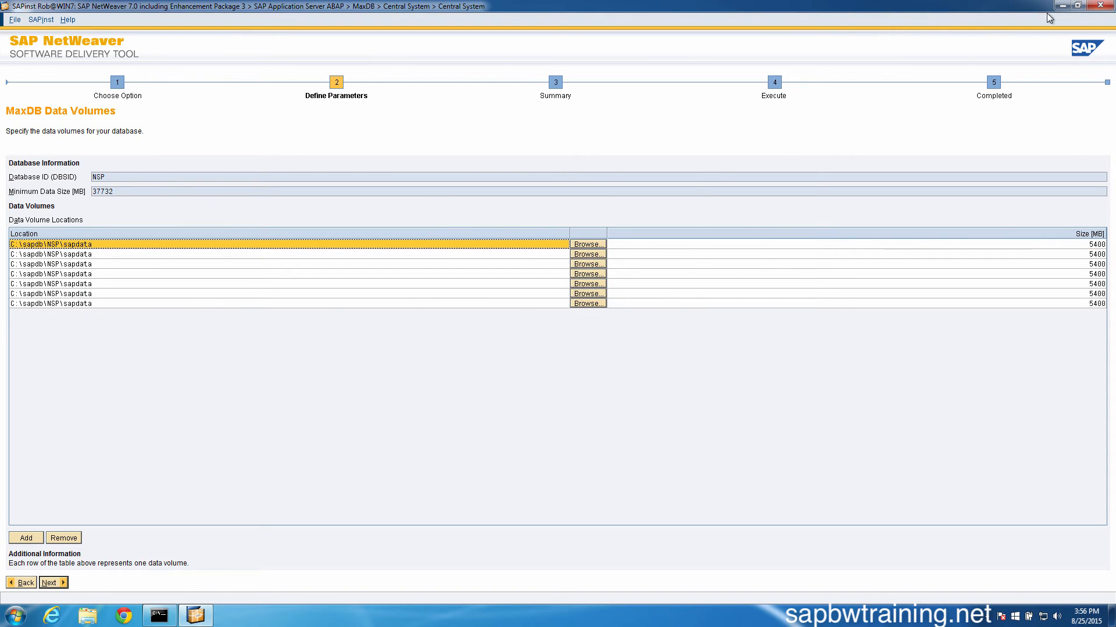
Minimize the installer and move the ABAP_7_03_SP04_64_bit_Trial_3_9_2_GB WinRAR archive from the Downloads folder to the Recycle Bin
left_click(1061, 6)
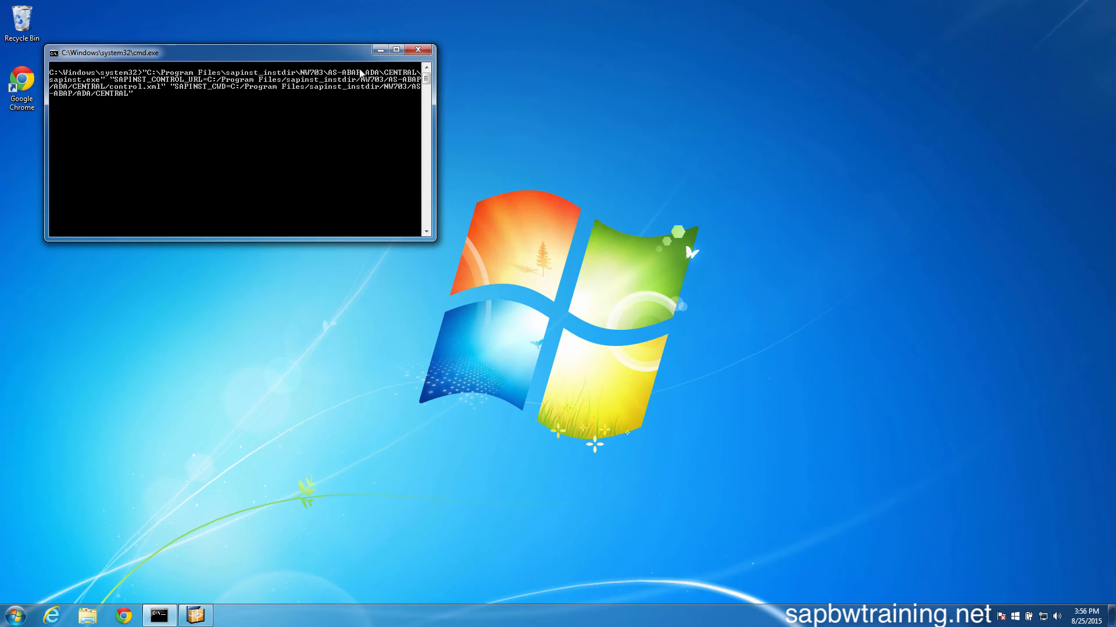
left_click(87, 616)
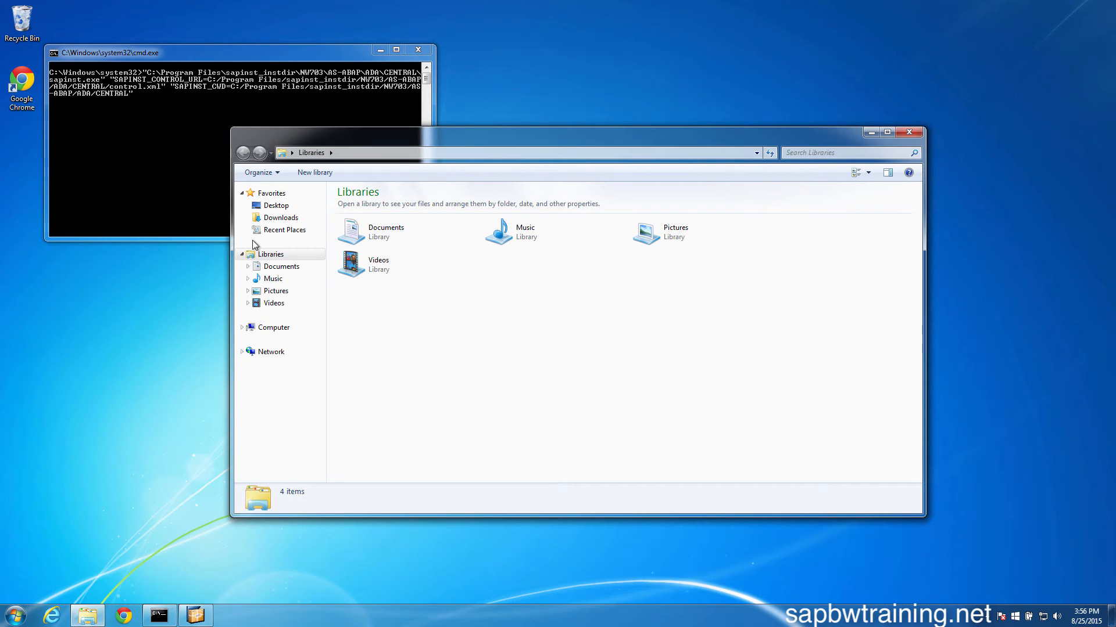
left_click(283, 218)
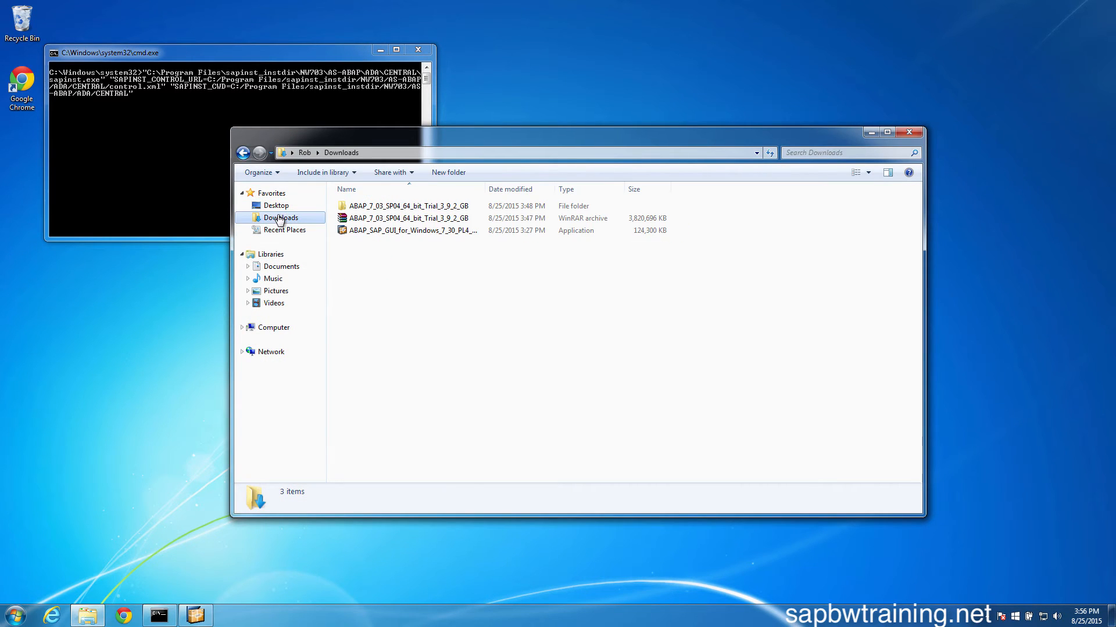
right_click(389, 223)
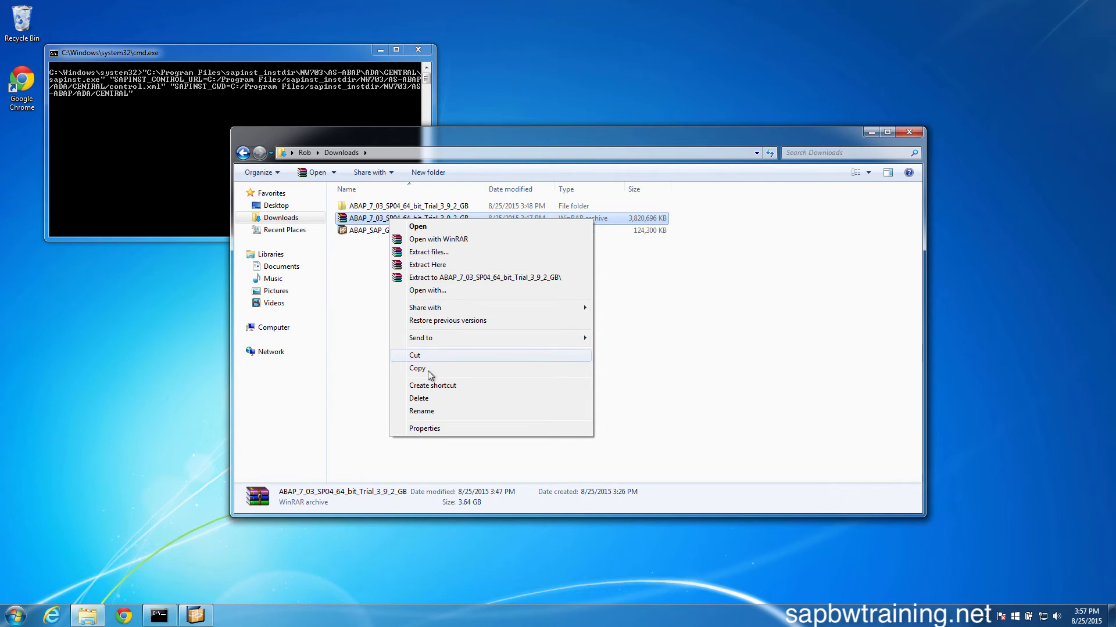
left_click(422, 396)
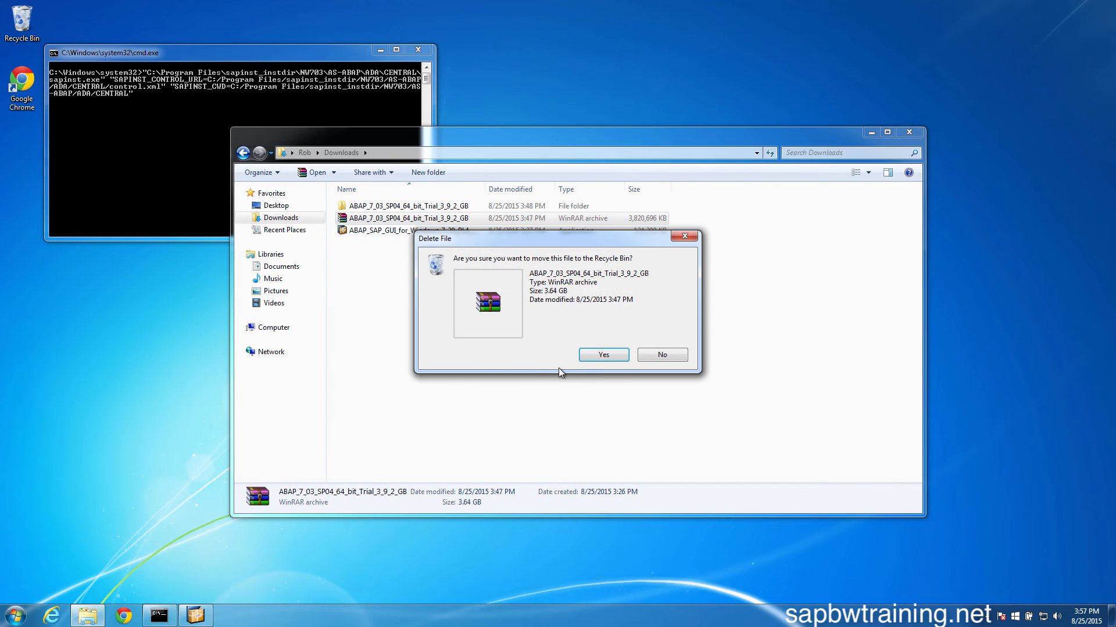
left_click(617, 354)
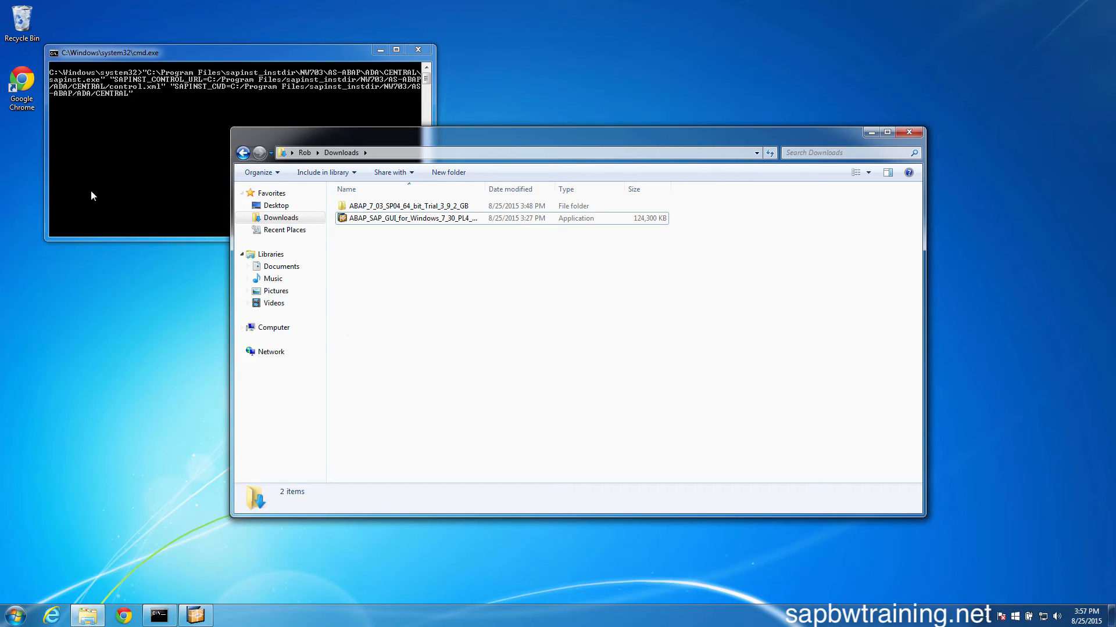
Empty the Recycle Bin and permanently delete its items to free disk space
right_click(27, 27)
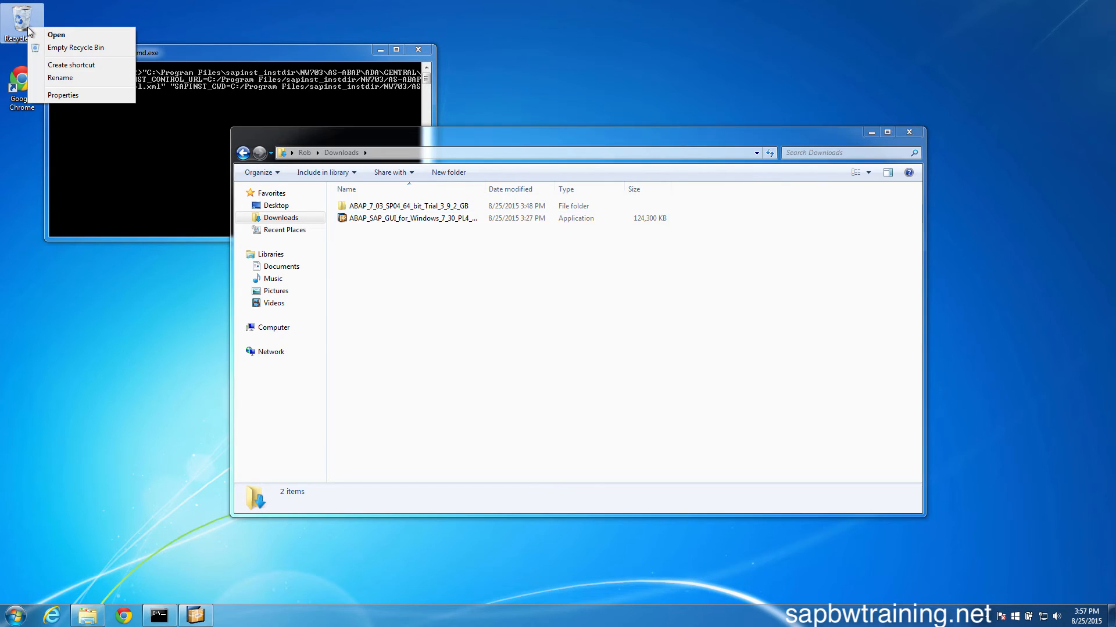
left_click(36, 47)
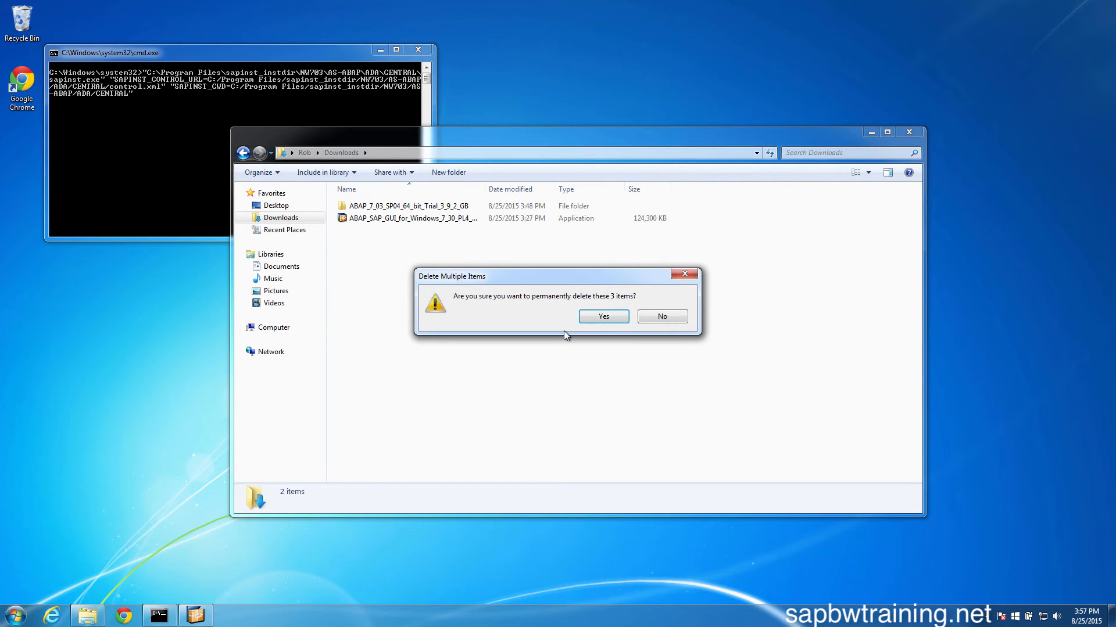
left_click(605, 318)
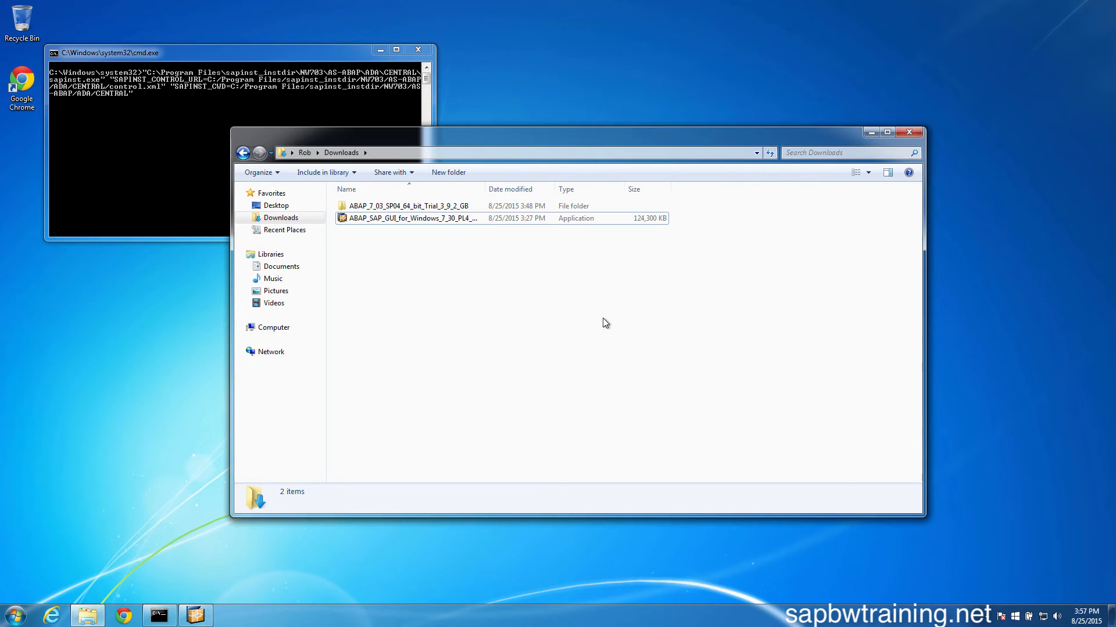
Return to SAPinst and continue with the default MaxDB data volumes to the parameter summary
mouse_move(196, 619)
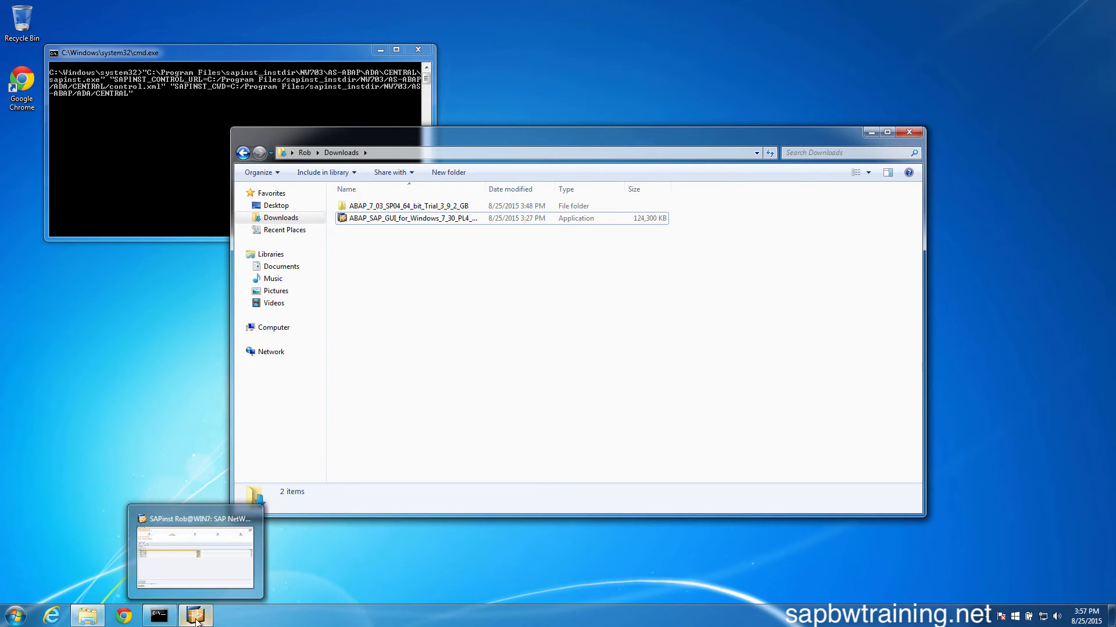
left_click(197, 570)
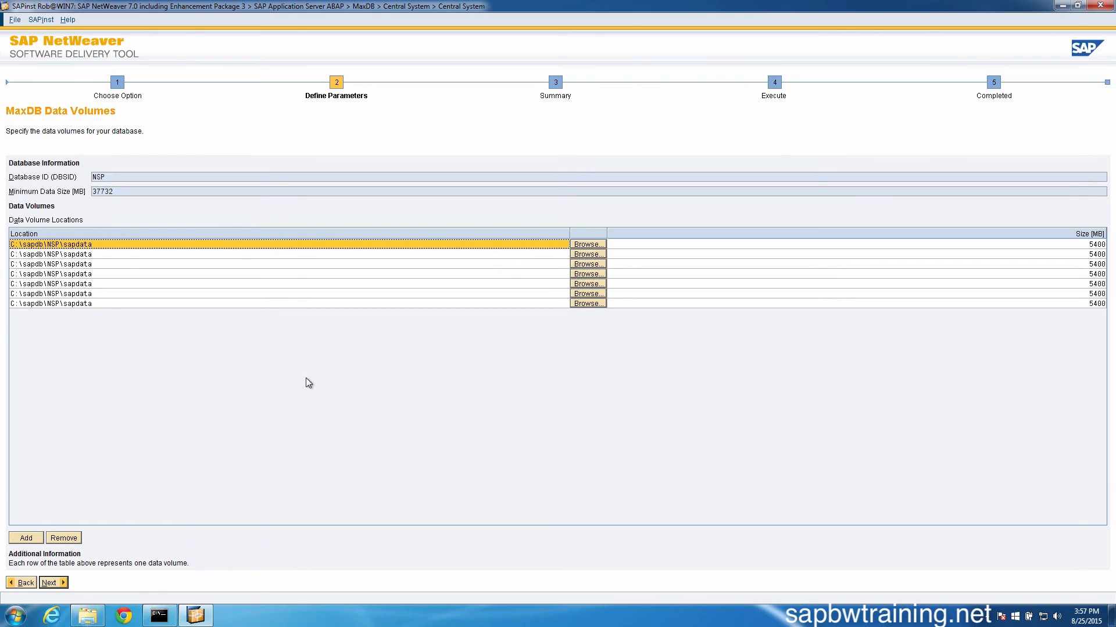
left_click(51, 582)
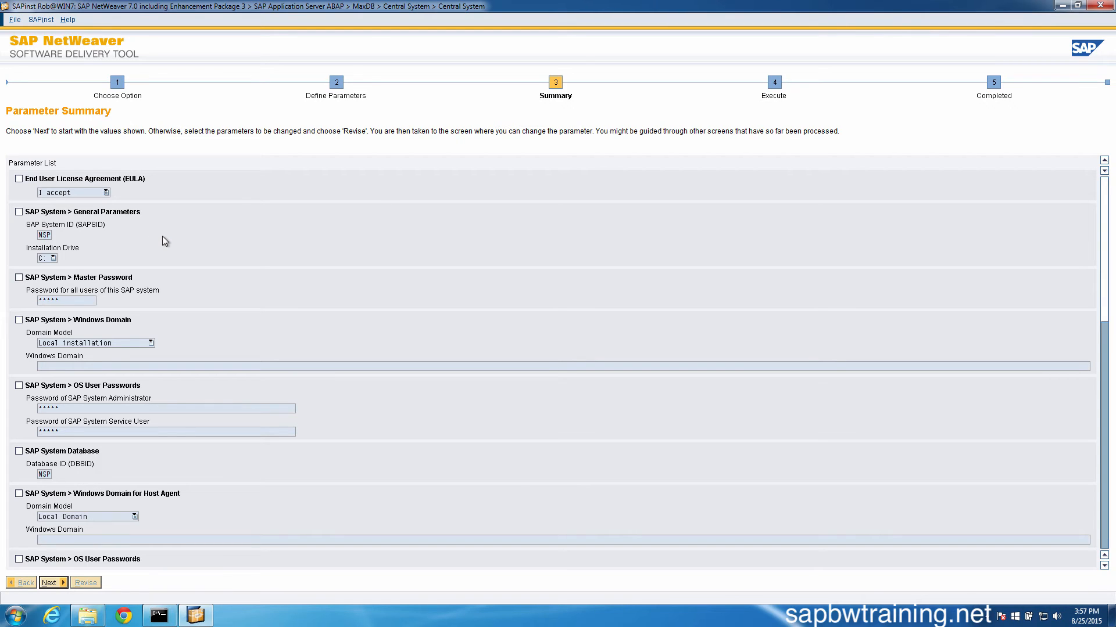
left_click(19, 179)
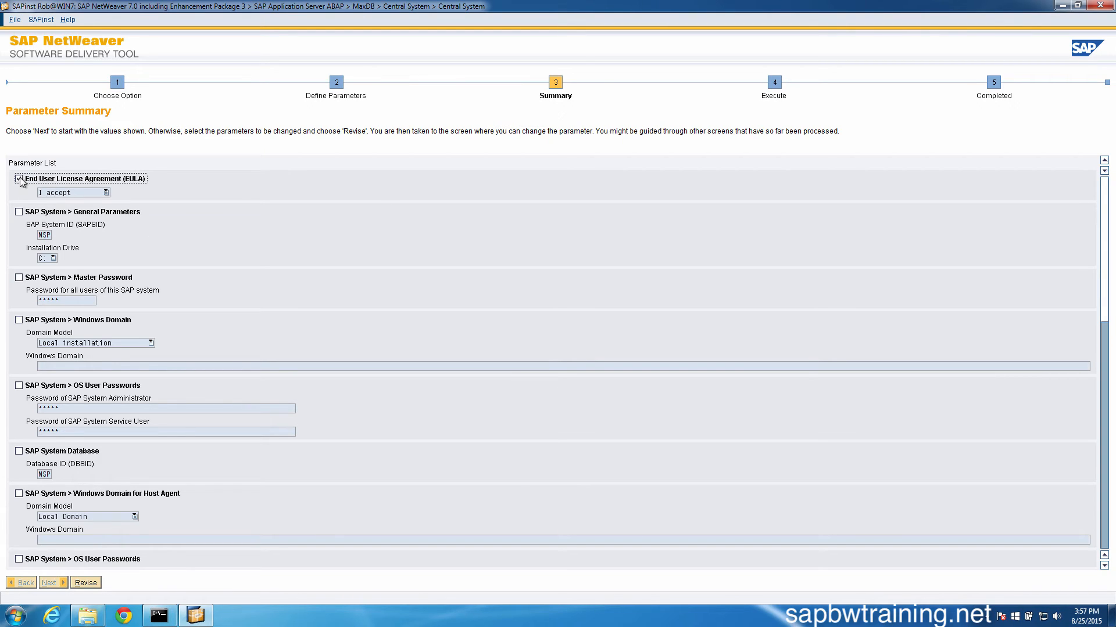
left_click(65, 193)
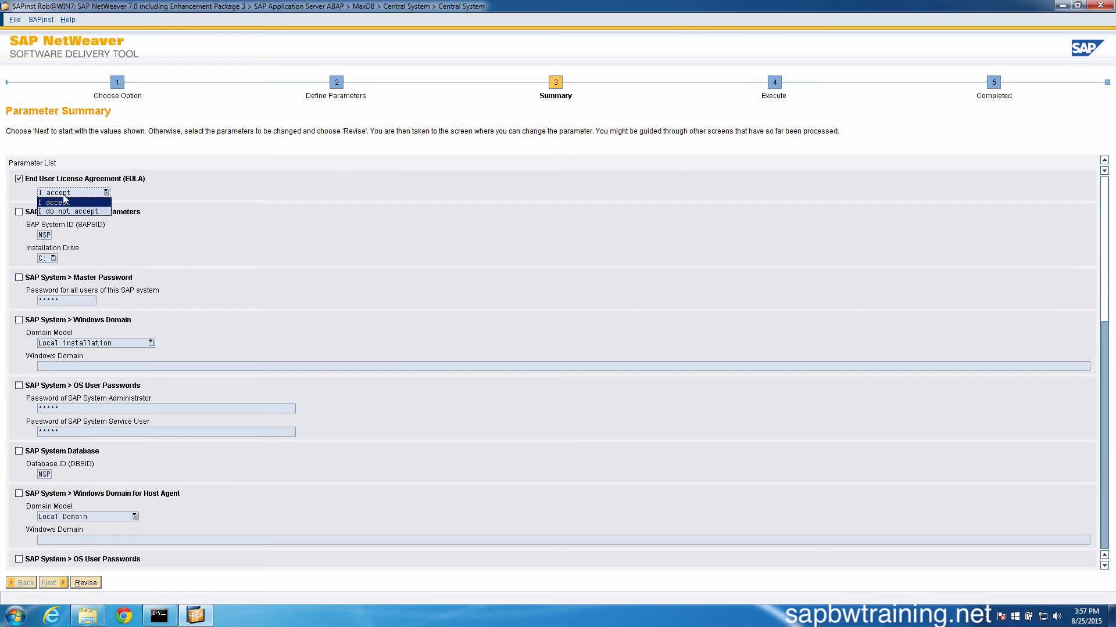
left_click(58, 203)
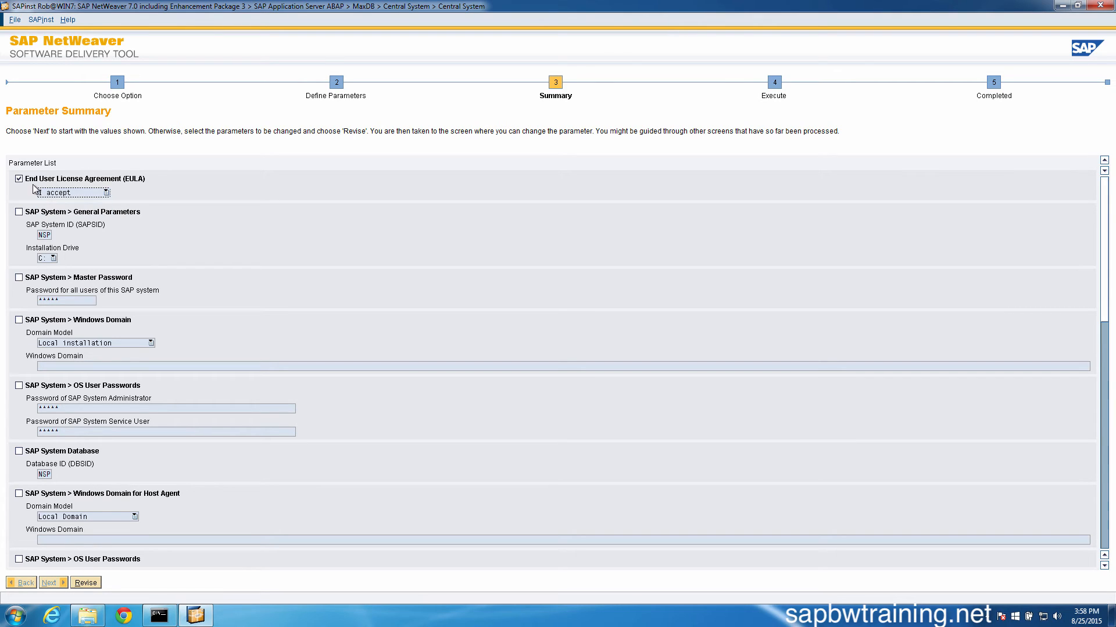
left_click(19, 179)
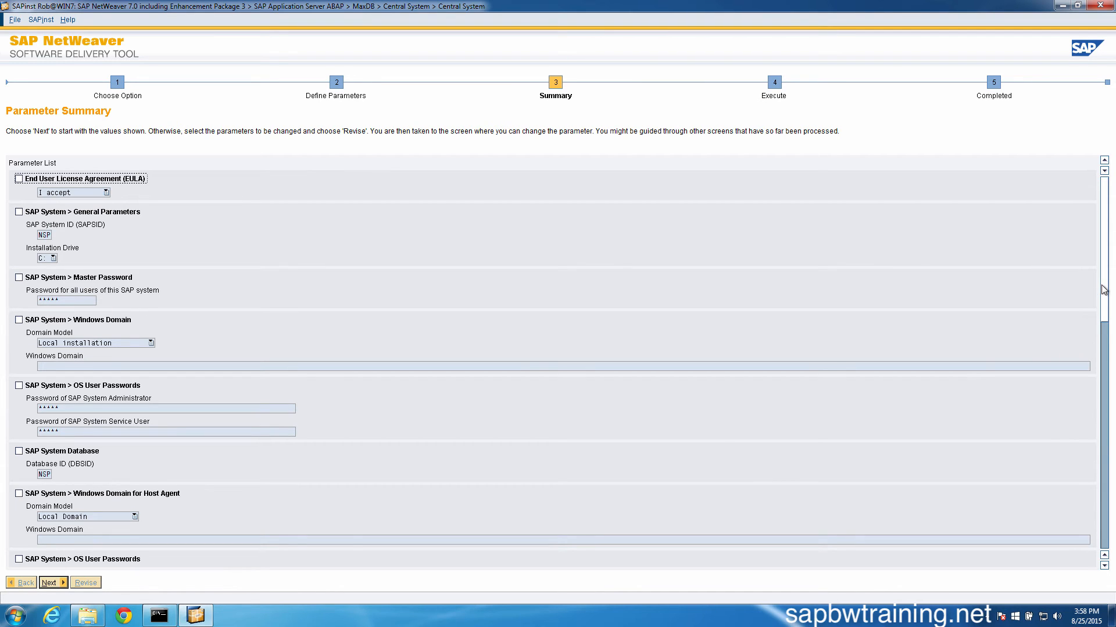
Review the remaining entries of the parameter summary and start the installation with the values shown
left_click_drag(1102, 289, 1114, 522)
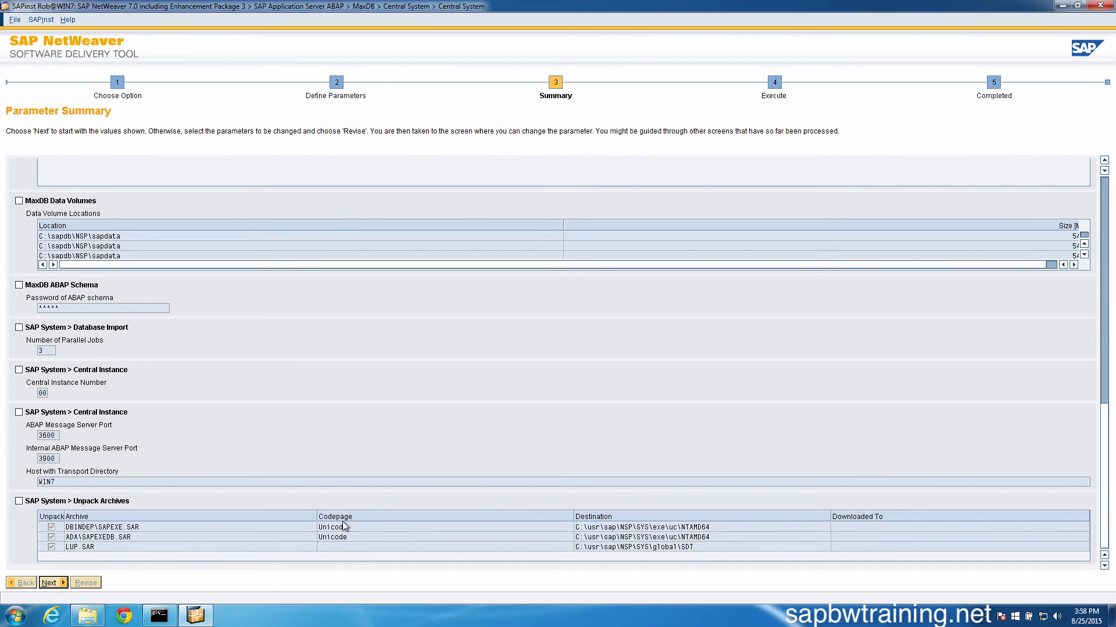
left_click(60, 587)
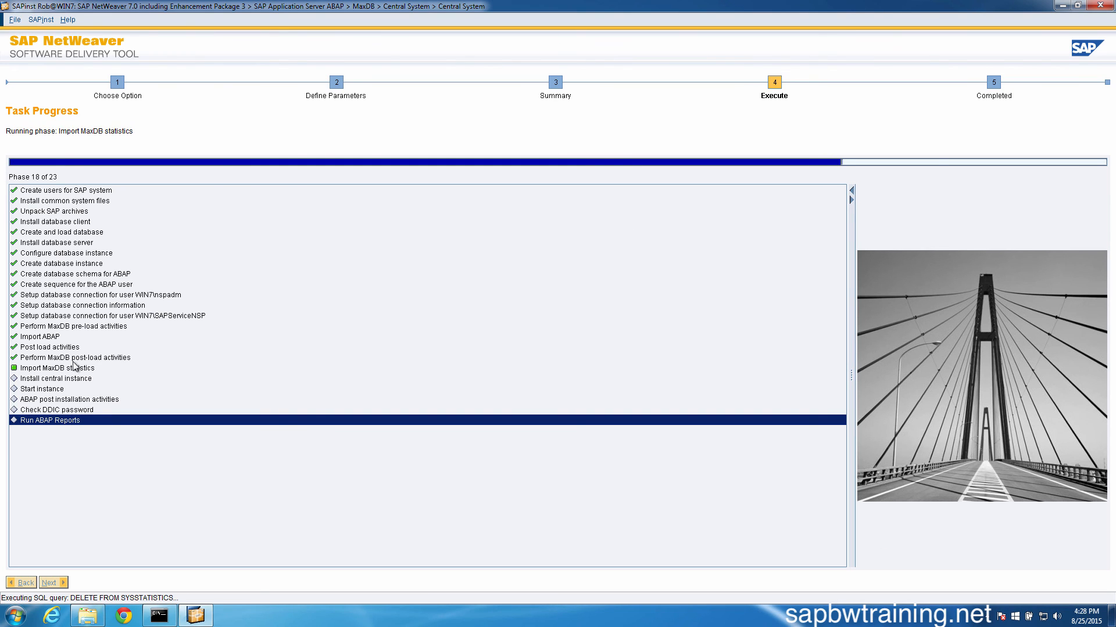
left_click(75, 368)
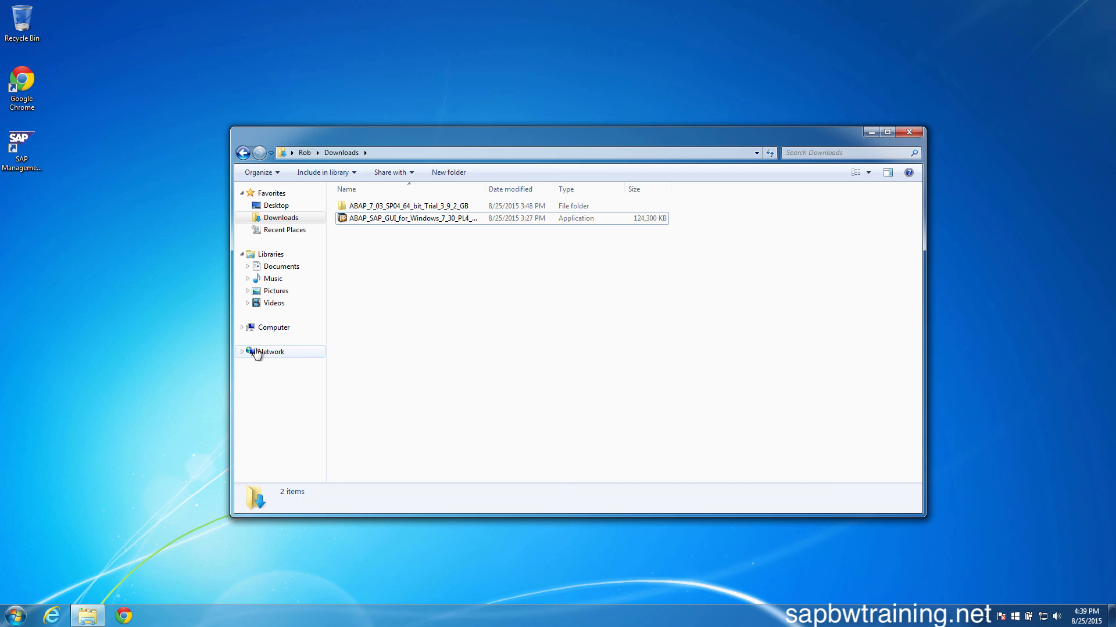
left_click(159, 371)
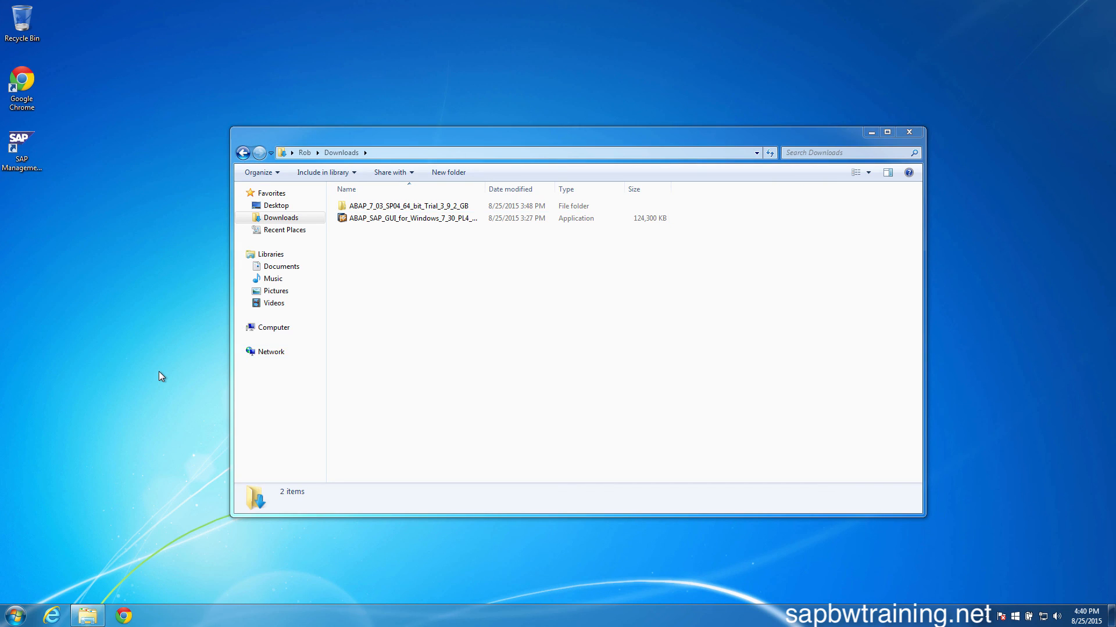